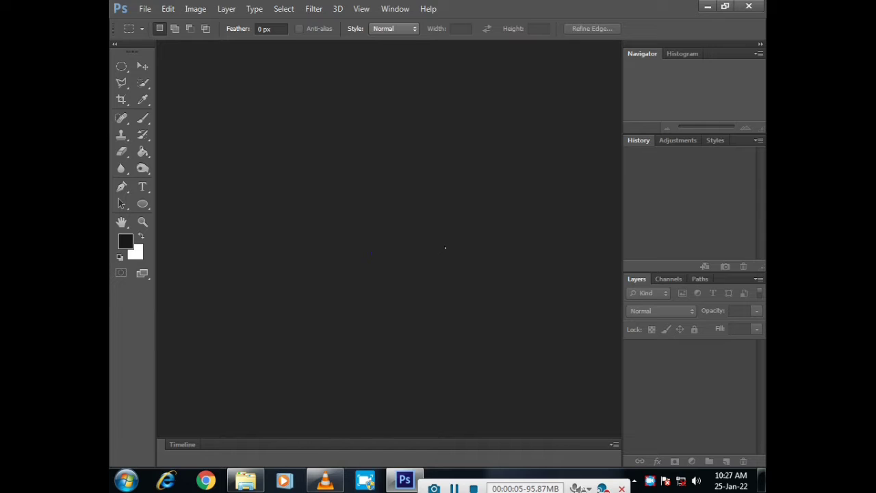
# Open DSC_1876.JPG in Camera Raw: Contrast +48, Highlights -46, Shadows -13, Blacks -25, Whites 0.
pyautogui.hotkey('ctrl', 'o')
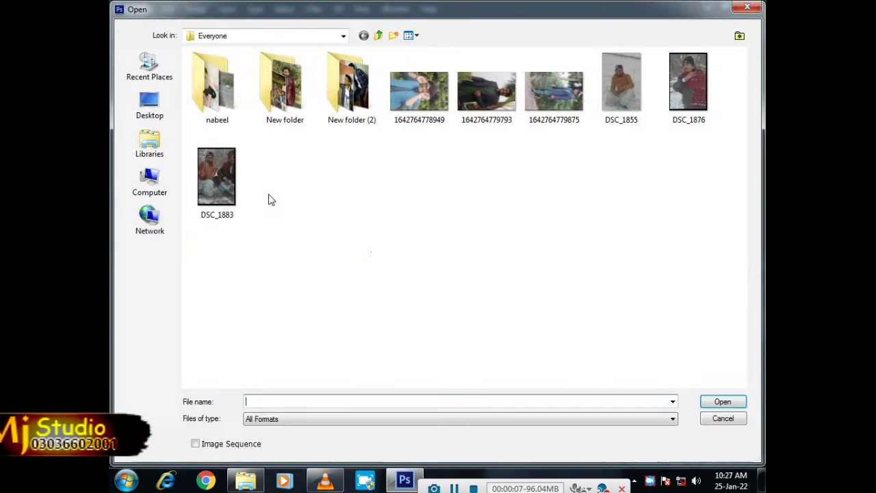
pyautogui.doubleClick(687, 82)
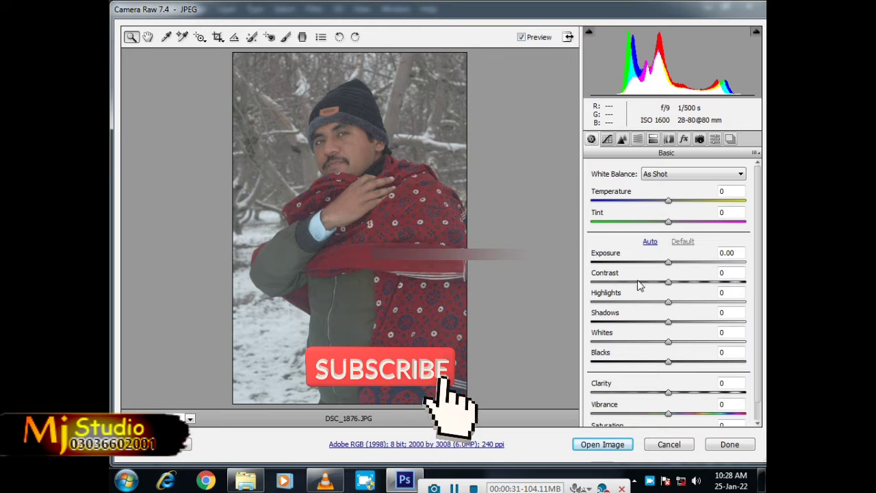
pyautogui.moveTo(670, 281)
pyautogui.mouseDown()
pyautogui.moveTo(706, 283)
pyautogui.moveTo(632, 311)
pyautogui.mouseUp()
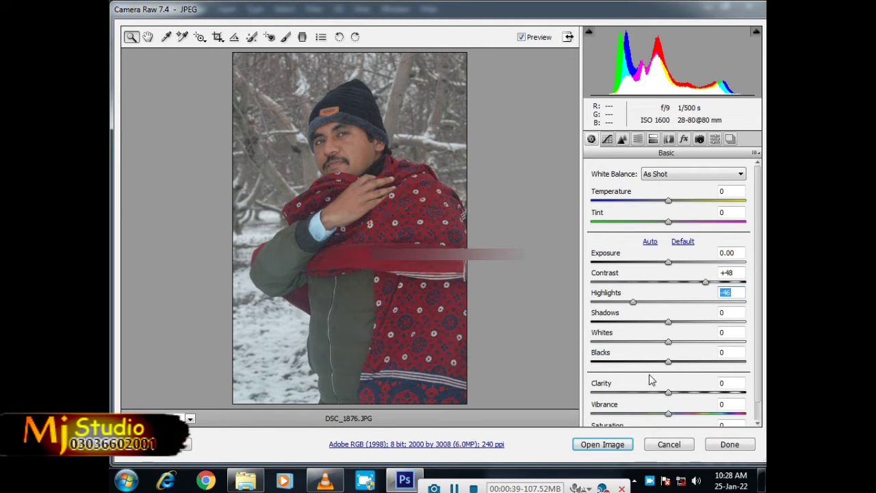
pyautogui.moveTo(662, 365); pyautogui.dragTo(651, 362)
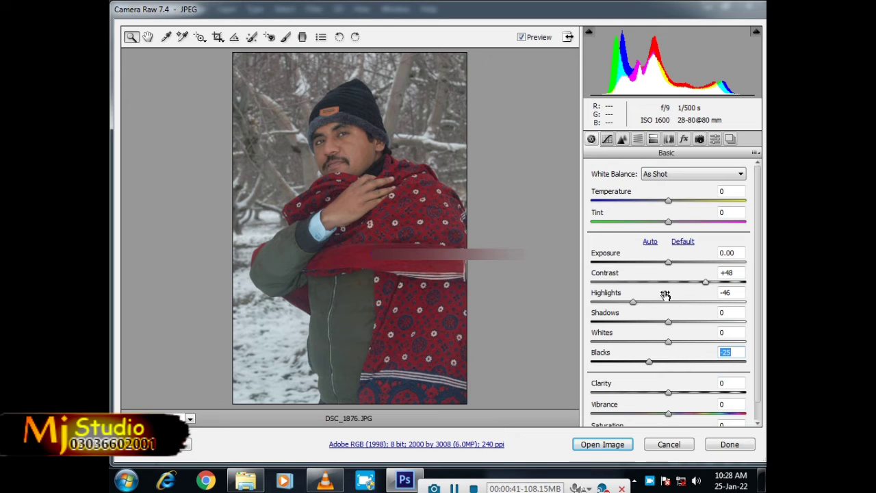
pyautogui.moveTo(669, 323)
pyautogui.mouseDown()
pyautogui.moveTo(700, 324)
pyautogui.moveTo(641, 321)
pyautogui.moveTo(659, 326)
pyautogui.moveTo(653, 342)
pyautogui.moveTo(675, 342)
pyautogui.mouseUp()
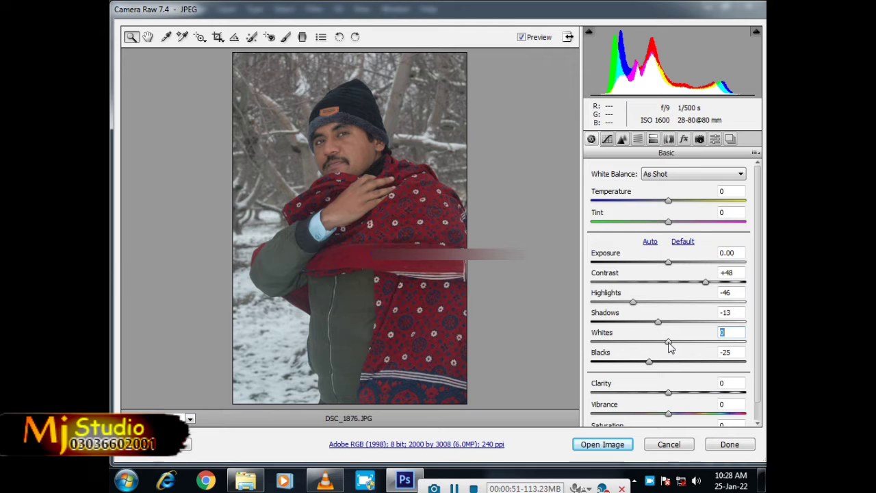
pyautogui.moveTo(668, 342); pyautogui.dragTo(678, 342)
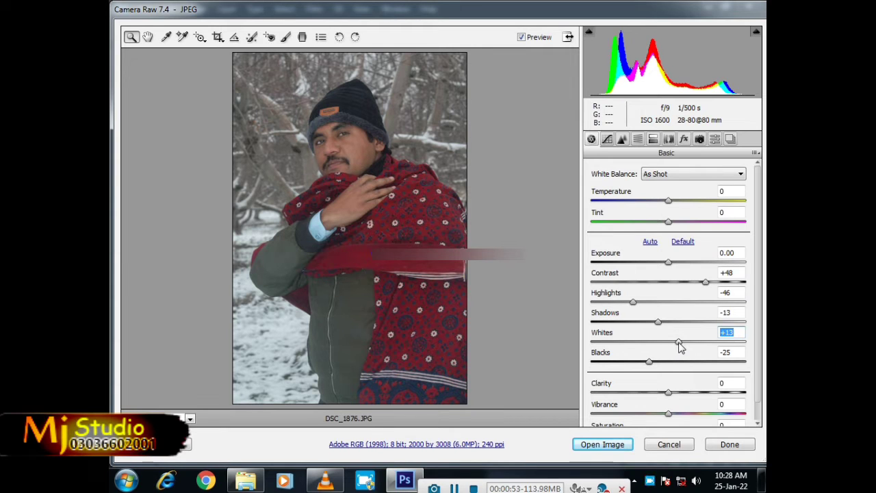
pyautogui.doubleClick(678, 343)
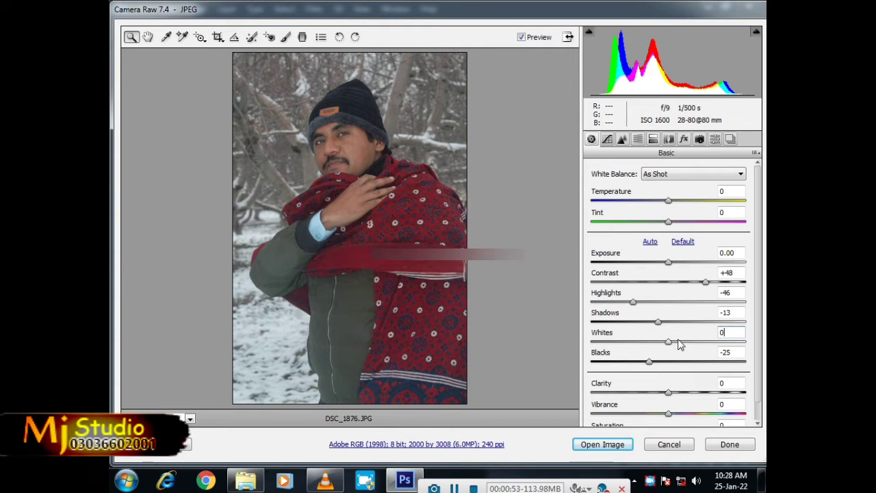
# Lower the Oranges saturation to -5 in the HSL panel.
pyautogui.click(637, 139)
pyautogui.click(635, 188)
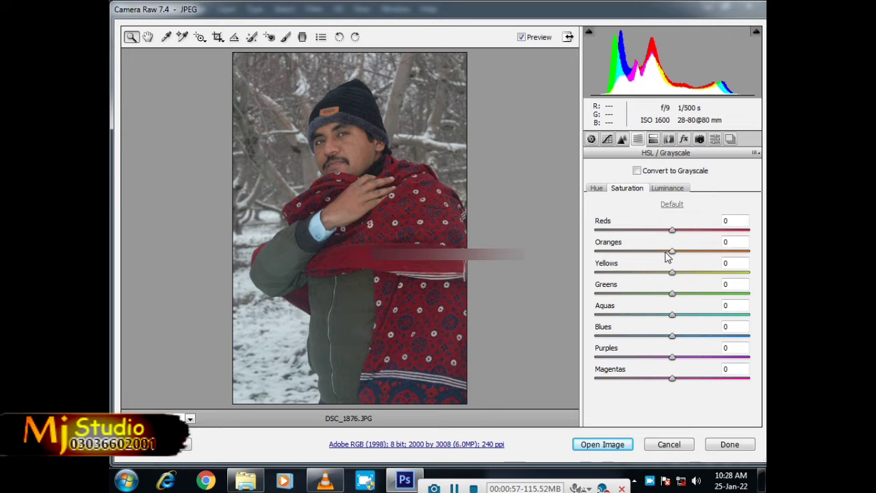
pyautogui.moveTo(674, 252); pyautogui.dragTo(671, 254)
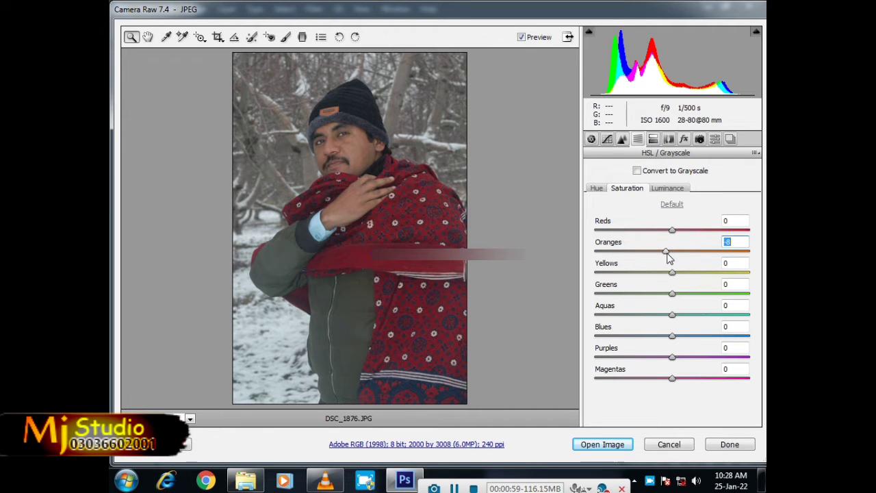
pyautogui.press('Up')
pyautogui.press('Up')
pyautogui.press('Up')
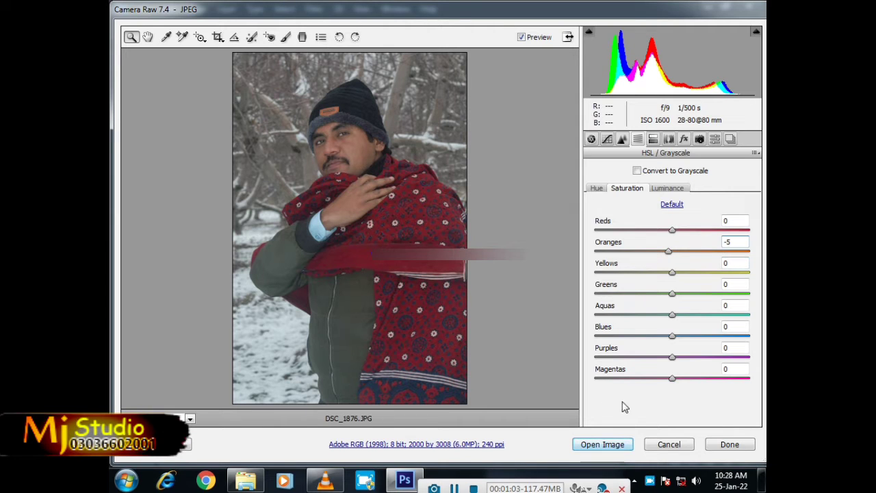
# Raise the Oranges luminance to +4 and open the image in Photoshop.
pyautogui.click(671, 189)
pyautogui.click(735, 243)
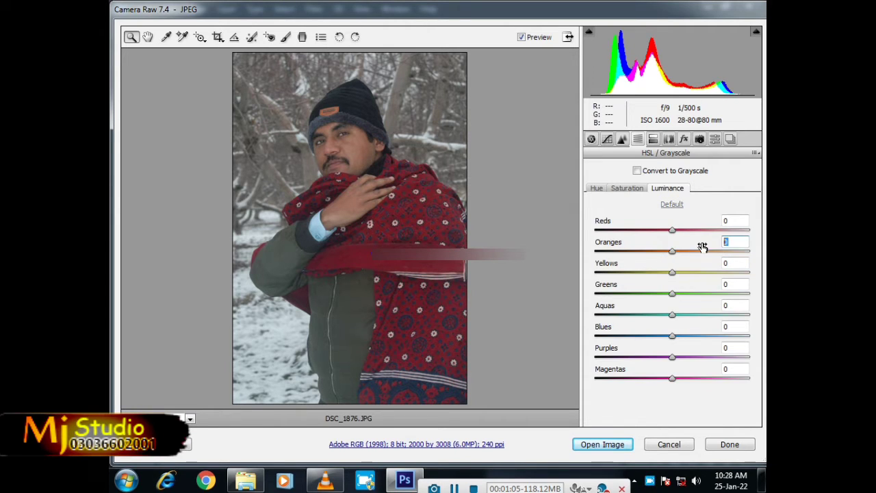
pyautogui.write('4')
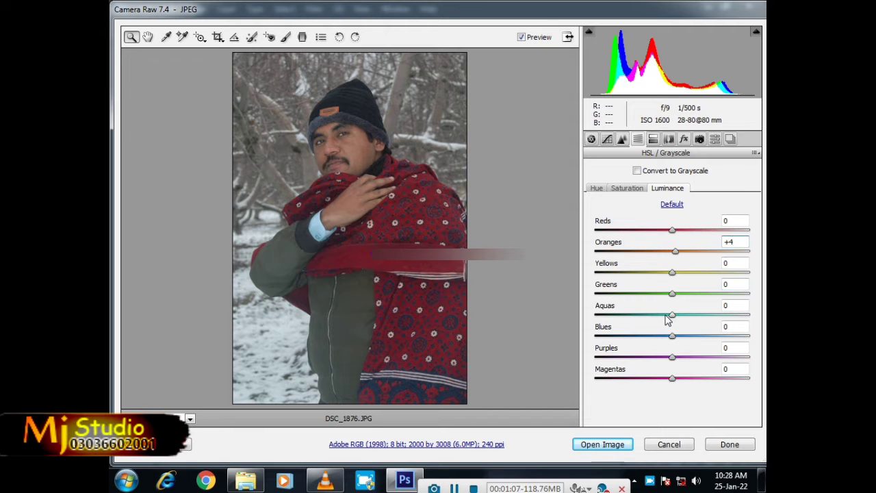
pyautogui.click(595, 445)
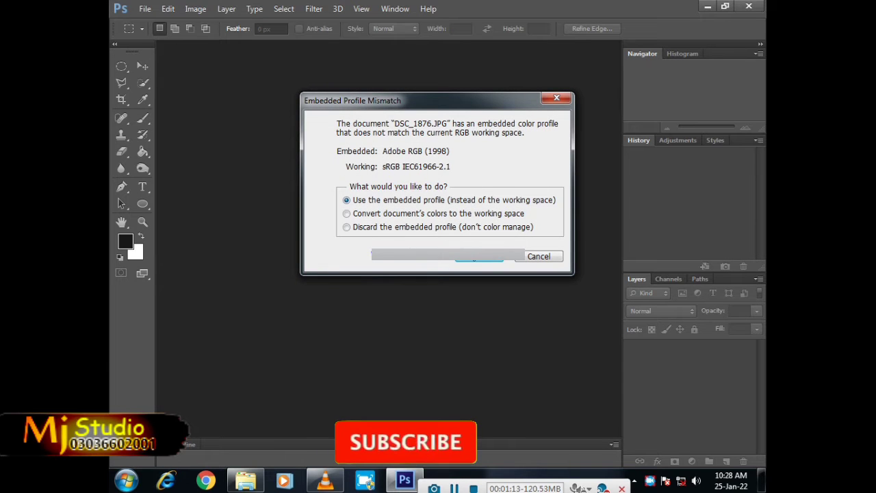
# Keep the embedded colour profile and set up the Quick Selection brush at size 303.
pyautogui.press('Return')
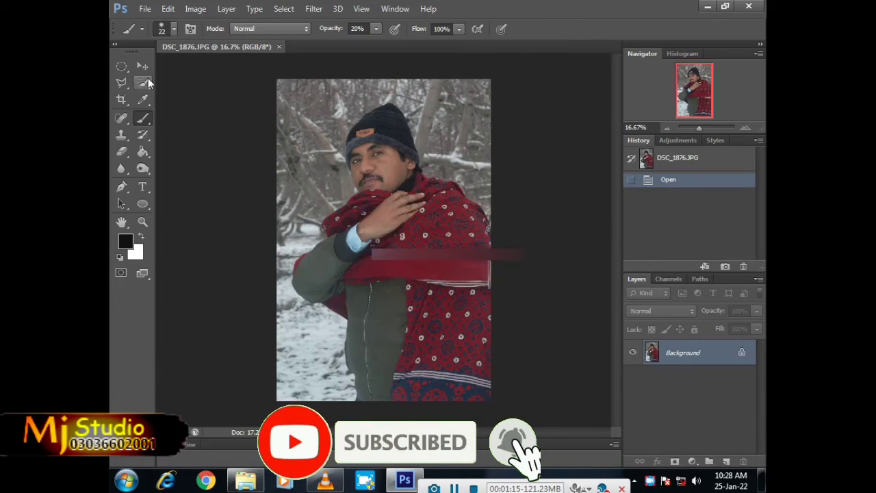
pyautogui.click(143, 82)
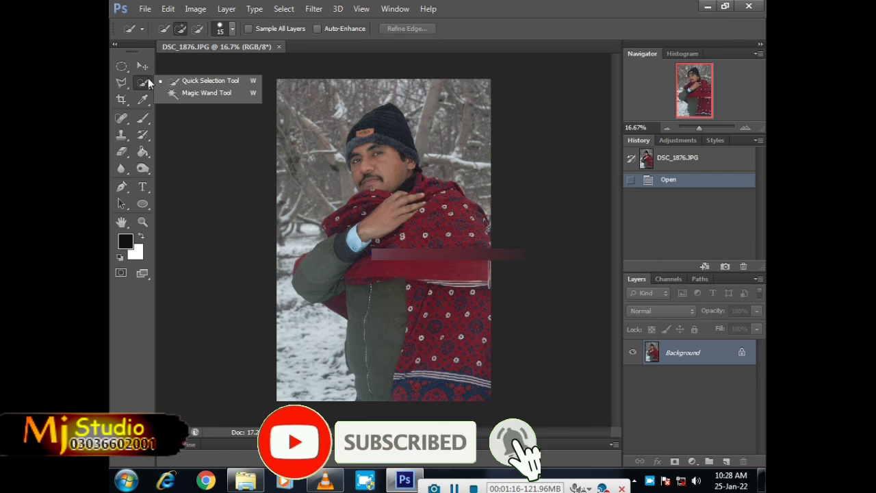
pyautogui.click(204, 83)
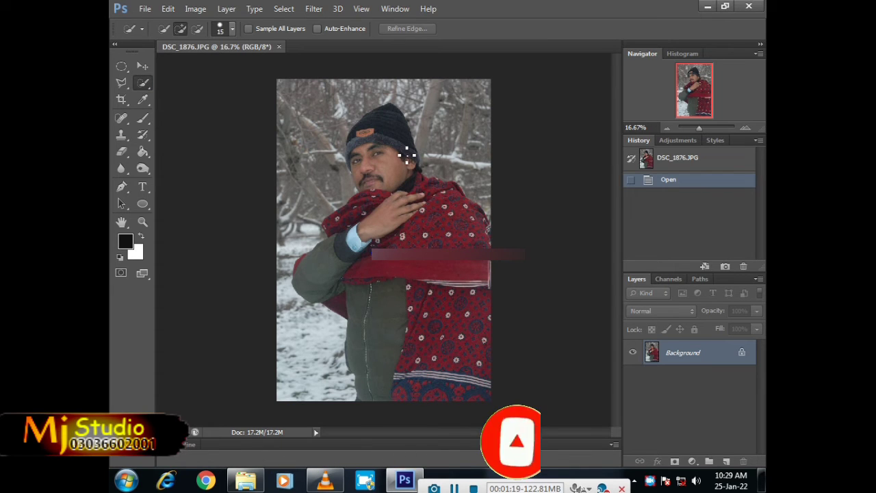
pyautogui.keyDown('alt'); pyautogui.rightClick(388, 150); pyautogui.keyUp('alt')
pyautogui.moveTo(399, 151); pyautogui.dragTo(405, 153)
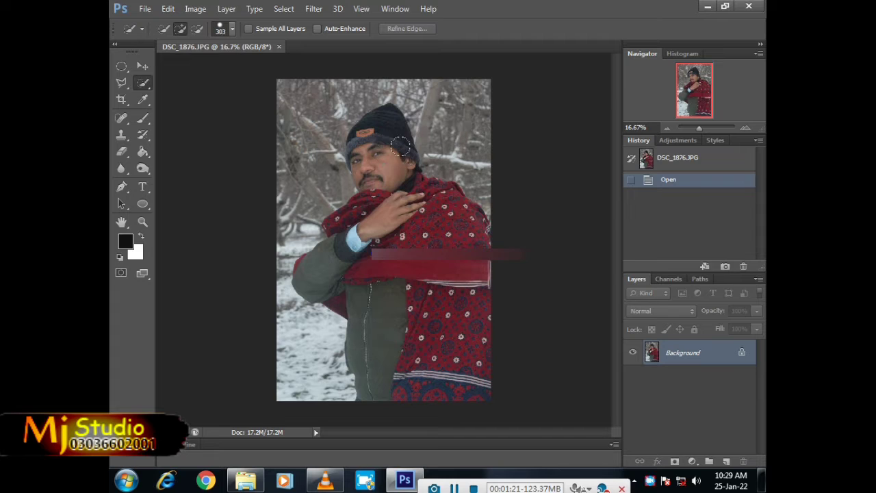
# Brush a selection over the man from his hat down his body and side.
pyautogui.moveTo(375, 123); pyautogui.dragTo(423, 364)
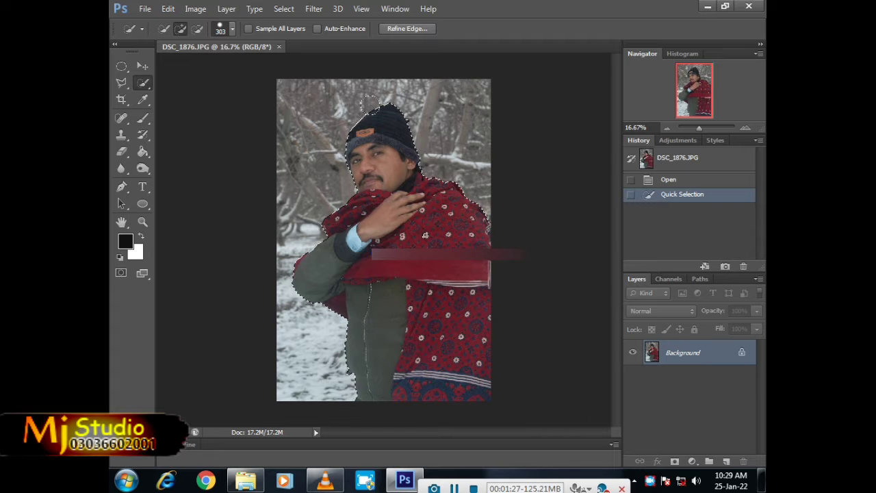
pyautogui.scroll(2, 308, 151)
pyautogui.scroll(2, 308, 152)
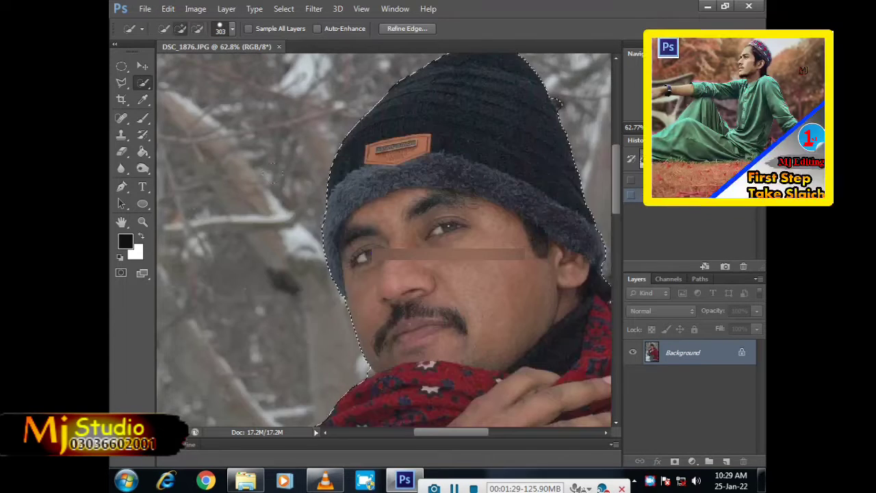
pyautogui.scroll(-2, 309, 219)
pyautogui.scroll(-2, 310, 280)
pyautogui.moveTo(310, 280); pyautogui.dragTo(260, 335)
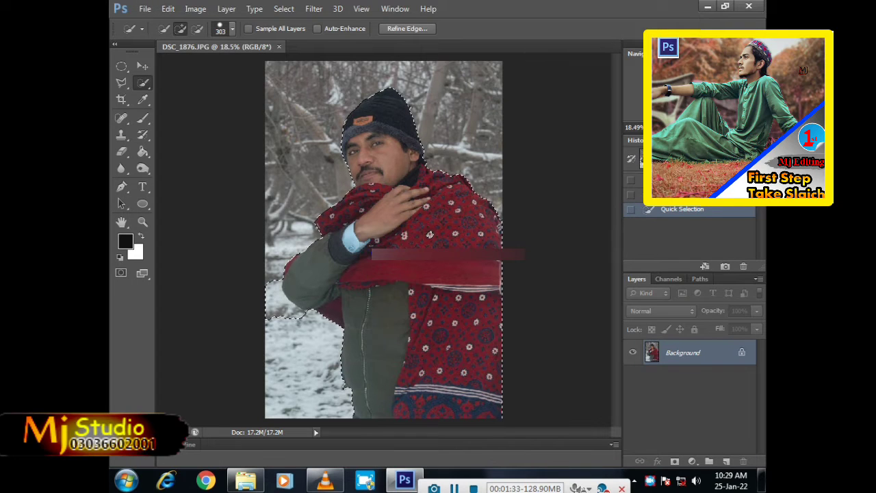
# Undo the stray snow selection and switch to the Polygonal Lasso near the arm's edge.
pyautogui.hotkey('ctrl', 'z')
pyautogui.click(121, 82)
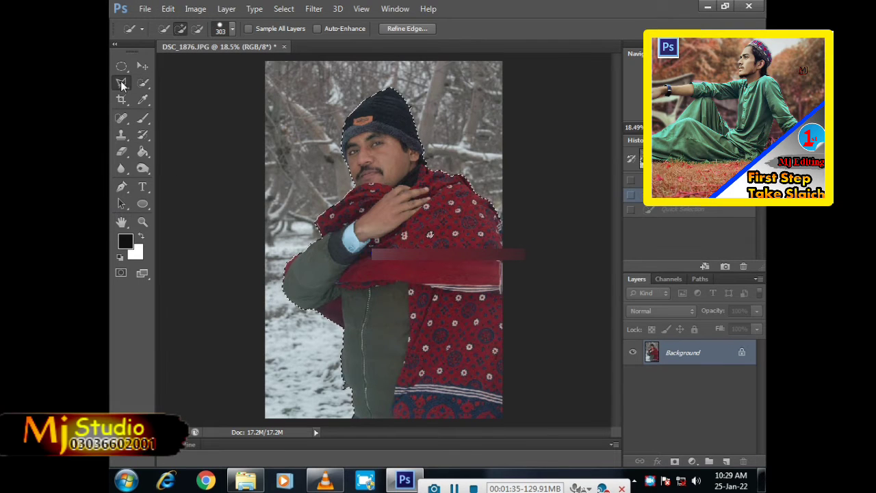
pyautogui.scroll(5, 253, 313)
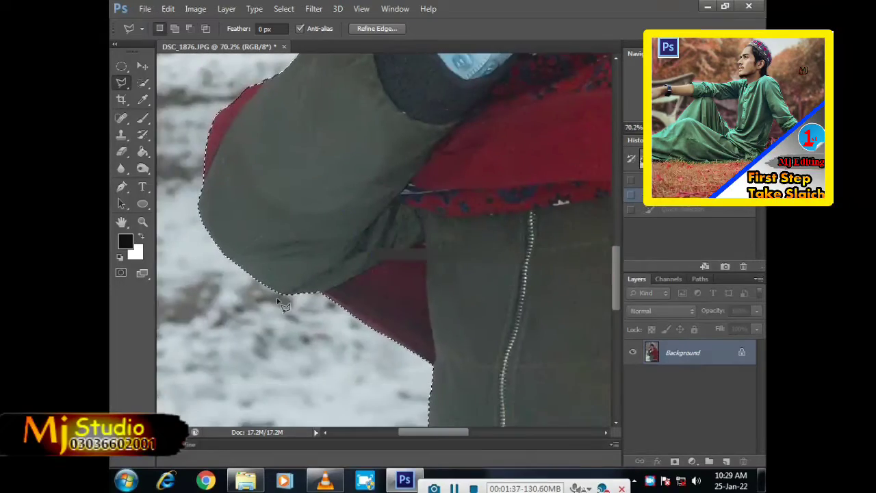
pyautogui.moveTo(305, 341); pyautogui.dragTo(265, 295)
pyautogui.scroll(-2, 270, 299)
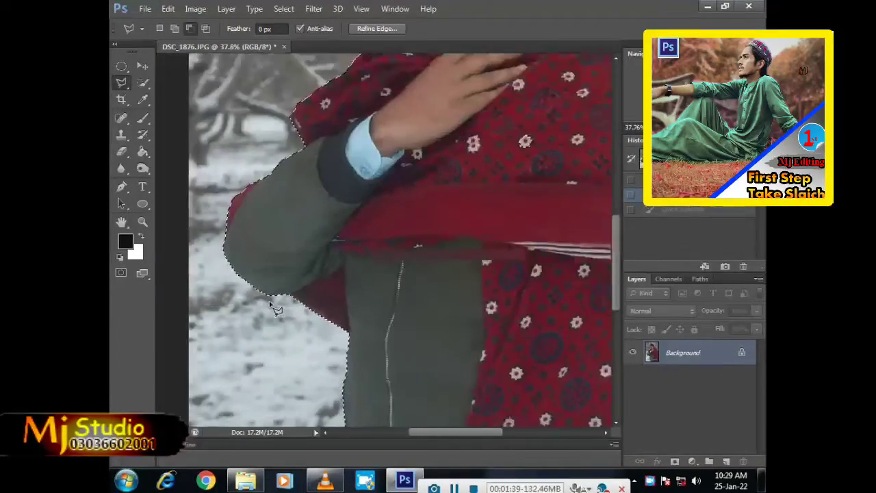
pyautogui.scroll(-1, 275, 305)
pyautogui.scroll(-3, 279, 308)
pyautogui.scroll(2, 315, 346)
pyautogui.scroll(2, 356, 394)
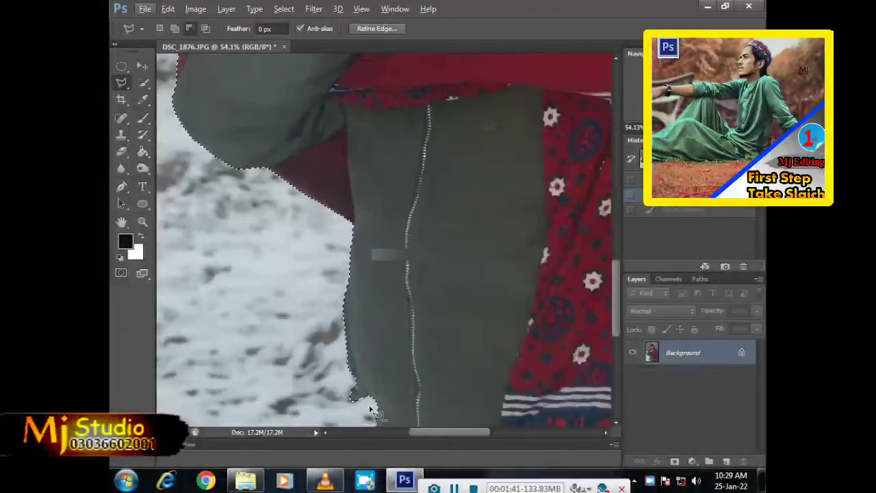
pyautogui.scroll(2, 324, 283)
pyautogui.scroll(2, 324, 293)
# Add a straight-edged outline along the jacket edge to the man's selection.
pyautogui.click(324, 280)
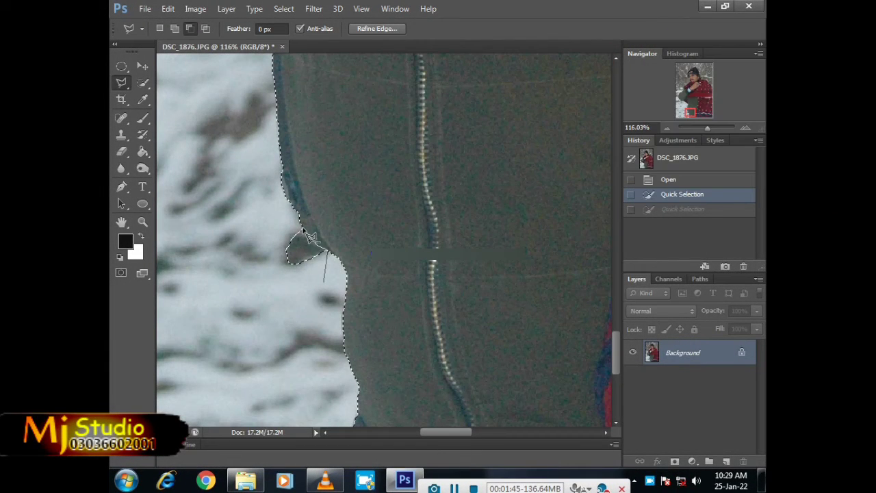
pyautogui.click(276, 186)
pyautogui.click(248, 256)
pyautogui.doubleClick(288, 312)
pyautogui.scroll(-2, 267, 294)
pyautogui.scroll(-2, 270, 294)
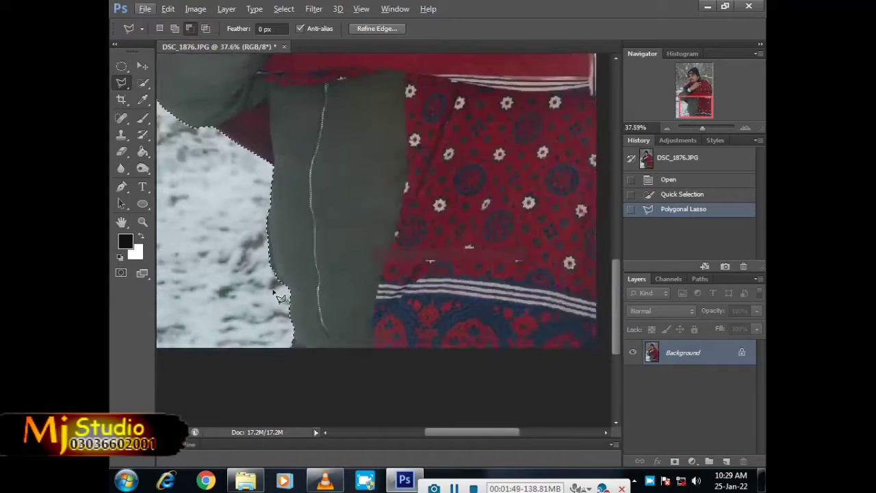
pyautogui.scroll(-2, 277, 295)
pyautogui.scroll(-1, 277, 295)
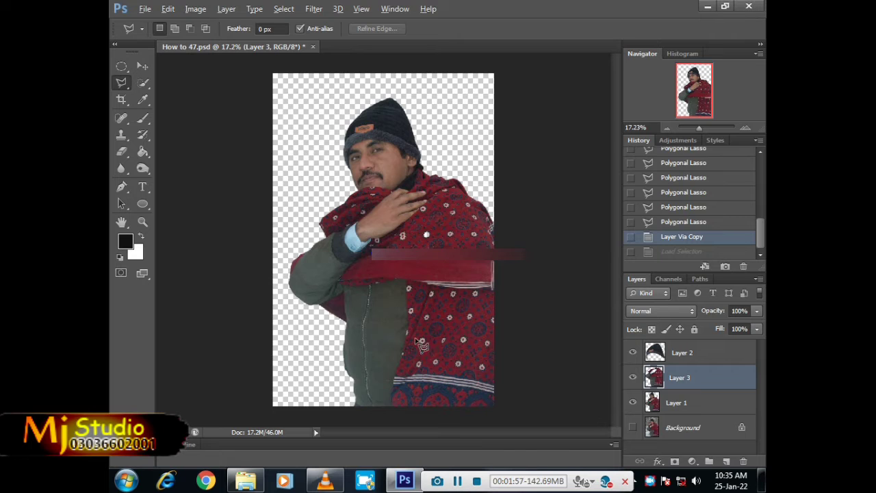
# Toggle Layer 2's visibility to inspect it, then make Layer 1 the working layer.
pyautogui.scroll(-1, 410, 340)
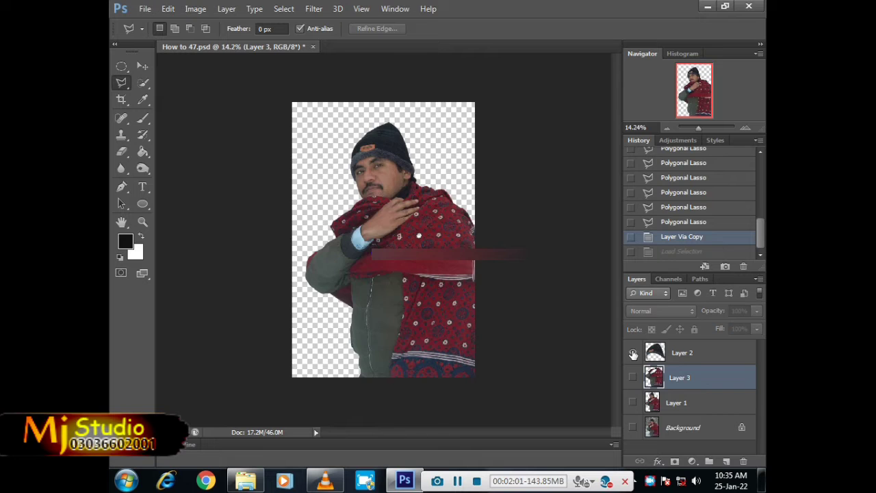
pyautogui.keyDown('alt'); pyautogui.click(633, 353); pyautogui.keyUp('alt')
pyautogui.keyDown('alt'); pyautogui.click(634, 377); pyautogui.keyUp('alt')
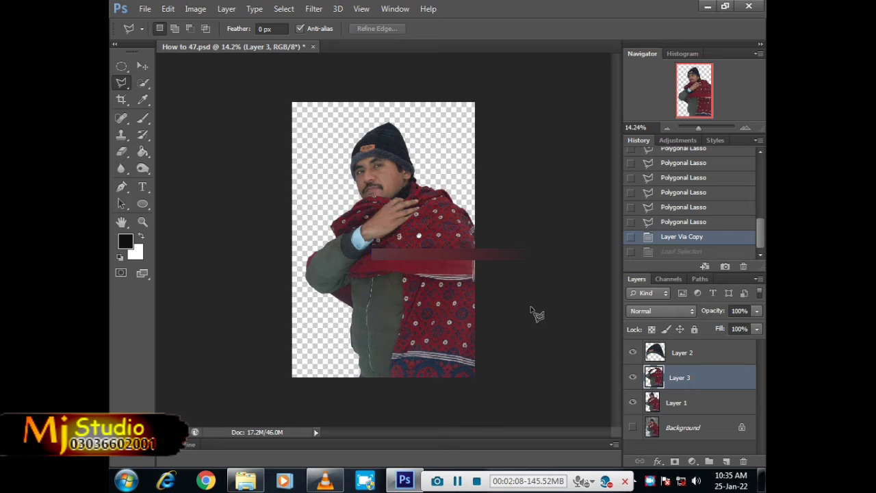
pyautogui.click(698, 405)
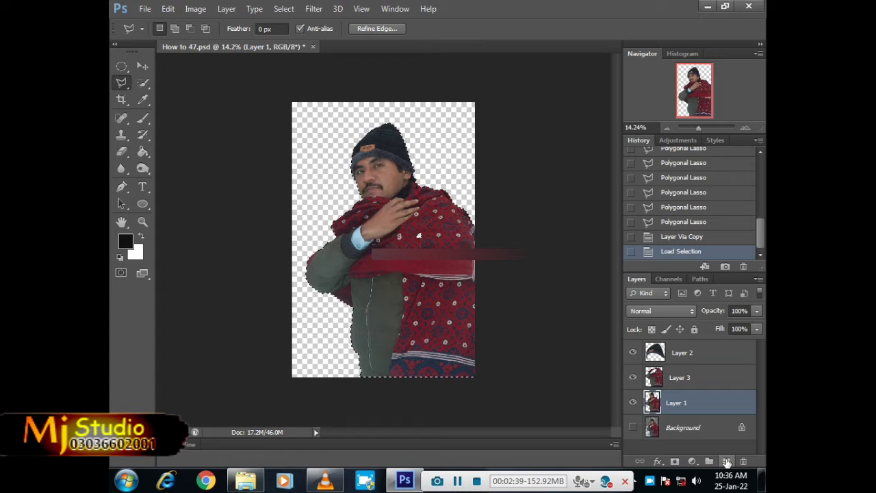
# Add an empty Layer 4 above Layer 1 and show the Brush tool variants.
pyautogui.click(727, 462)
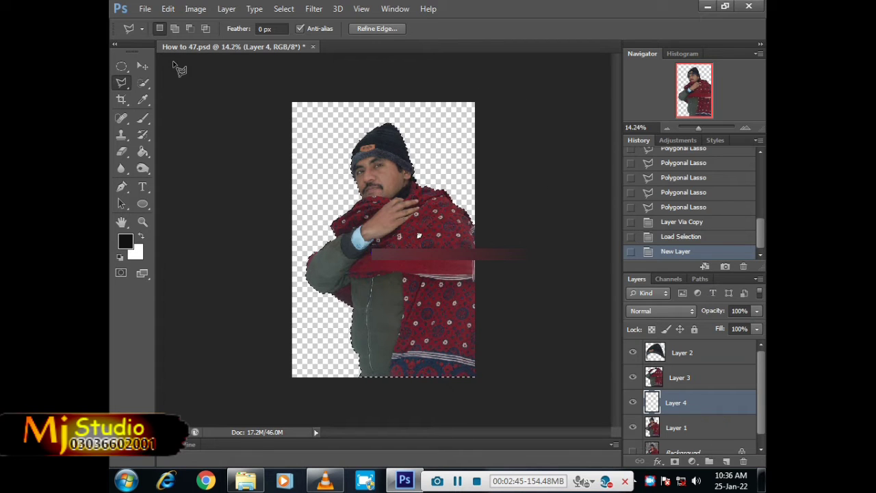
pyautogui.click(143, 120)
pyautogui.rightClick(144, 122)
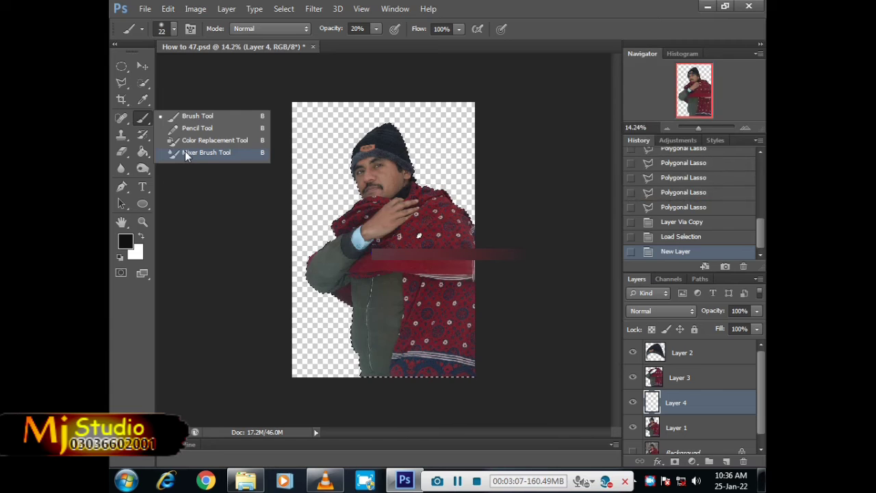
# Choose the Mixer Brush and set it to 0% hardness at about 190 px.
pyautogui.click(185, 152)
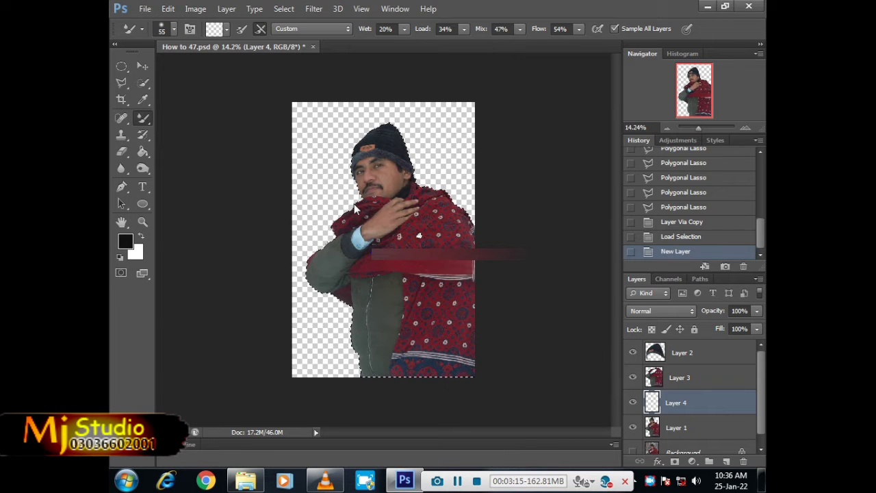
pyautogui.keyDown('alt'); pyautogui.rightClick(353, 204); pyautogui.keyUp('alt')
pyautogui.keyDown('alt'); pyautogui.rightClick(353, 203); pyautogui.keyUp('alt')
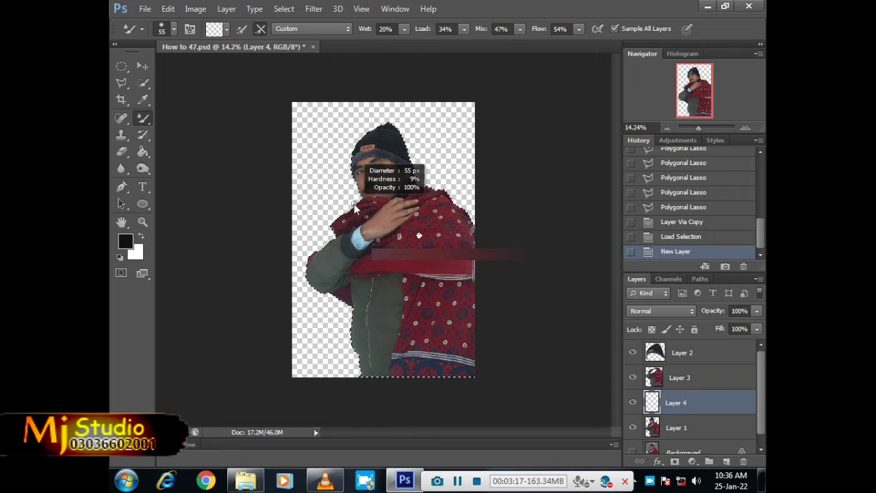
pyautogui.keyDown('alt'); pyautogui.rightClick(375, 203); pyautogui.keyUp('alt')
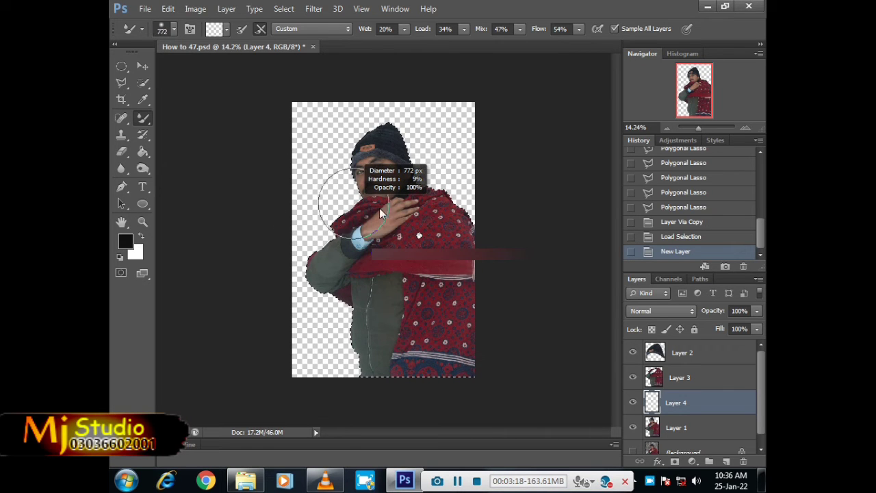
pyautogui.keyDown('alt'); pyautogui.rightClick(361, 209); pyautogui.keyUp('alt')
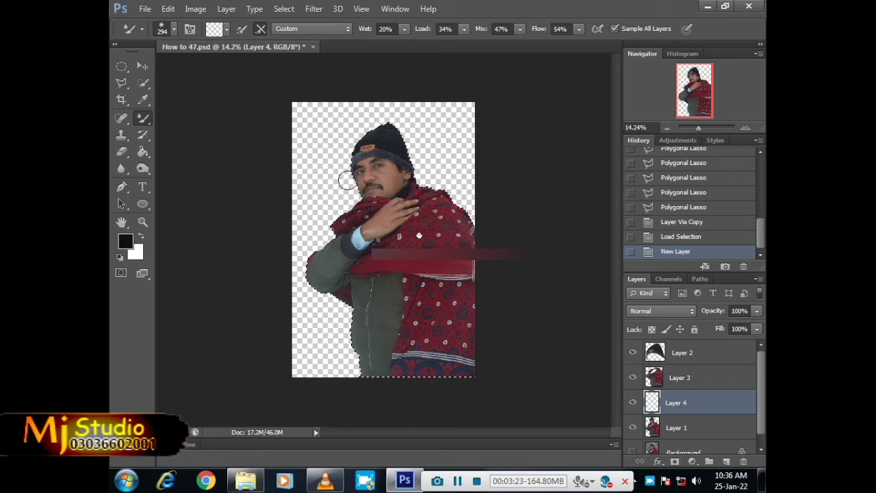
pyautogui.rightClick(350, 181)
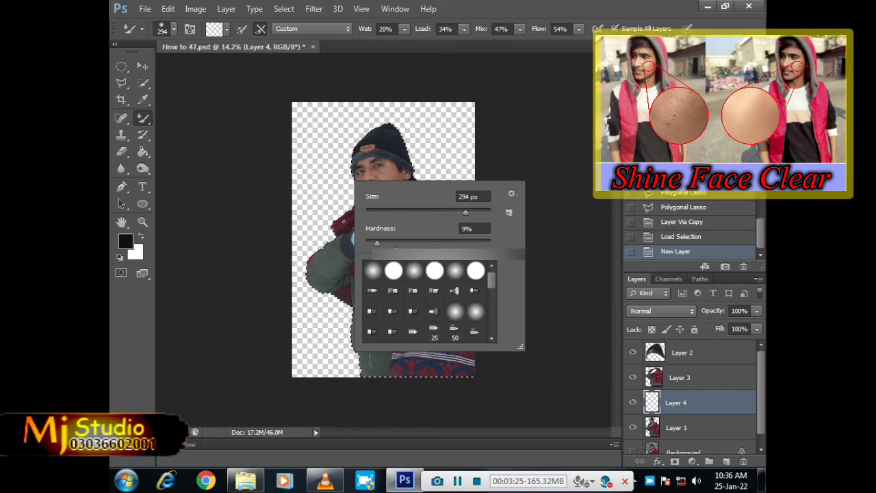
pyautogui.moveTo(395, 245); pyautogui.dragTo(402, 245)
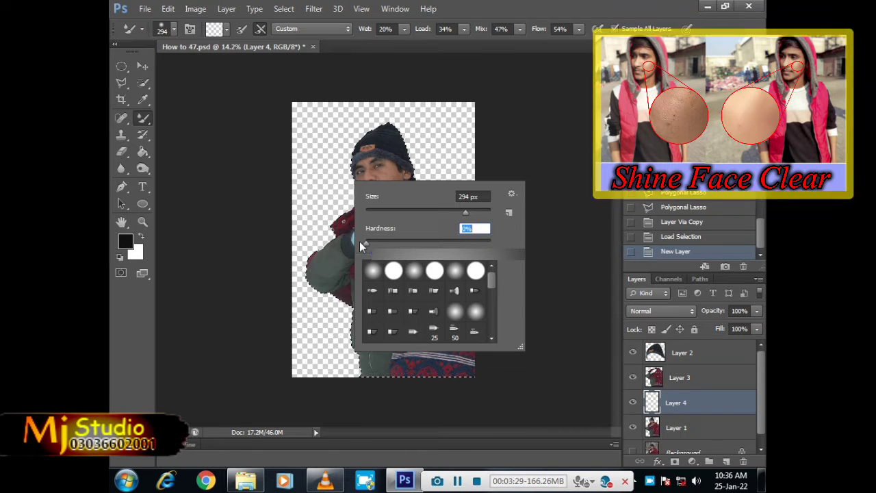
pyautogui.moveTo(402, 212); pyautogui.dragTo(378, 212)
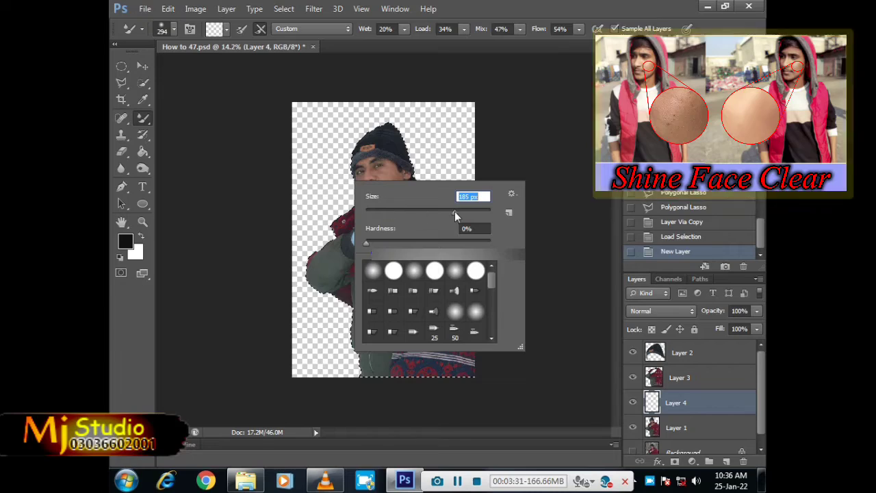
# Blend soft strokes across the face and forehead on Layer 4 to smooth the skin.
pyautogui.moveTo(369, 257); pyautogui.dragTo(520, 257)
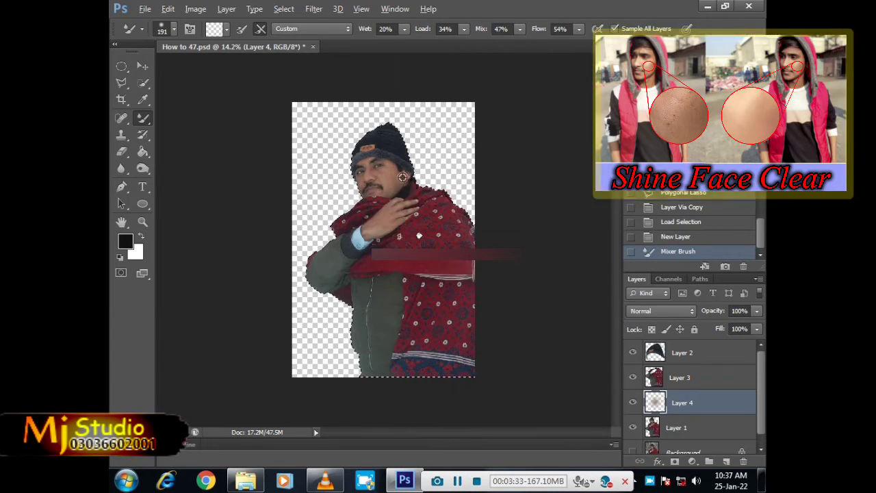
pyautogui.scroll(2, 403, 177)
pyautogui.scroll(2, 384, 180)
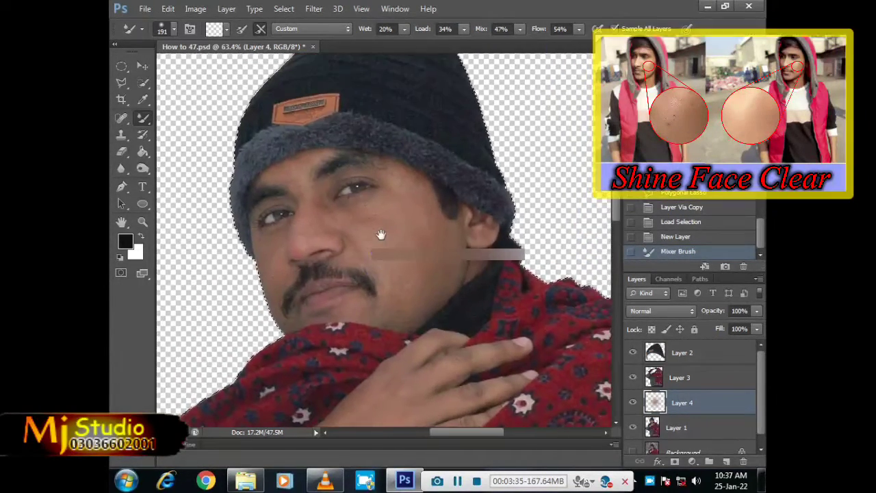
pyautogui.scroll(1, 384, 226)
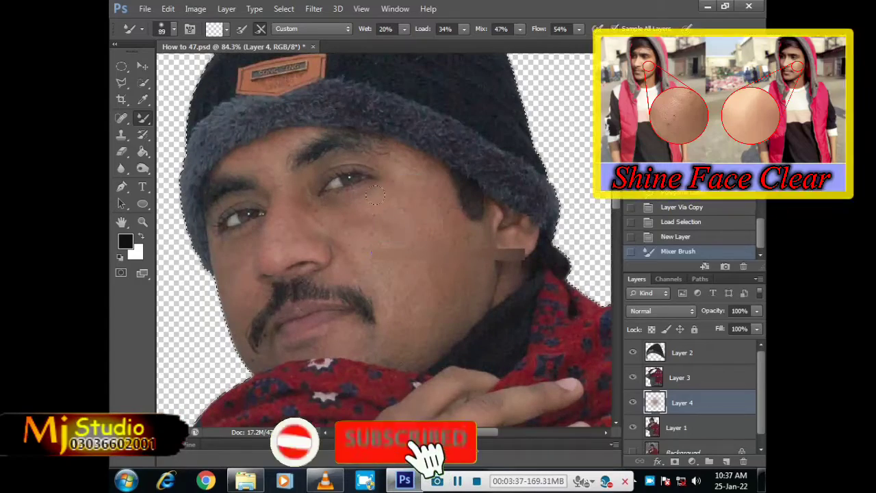
pyautogui.moveTo(361, 181); pyautogui.dragTo(340, 223)
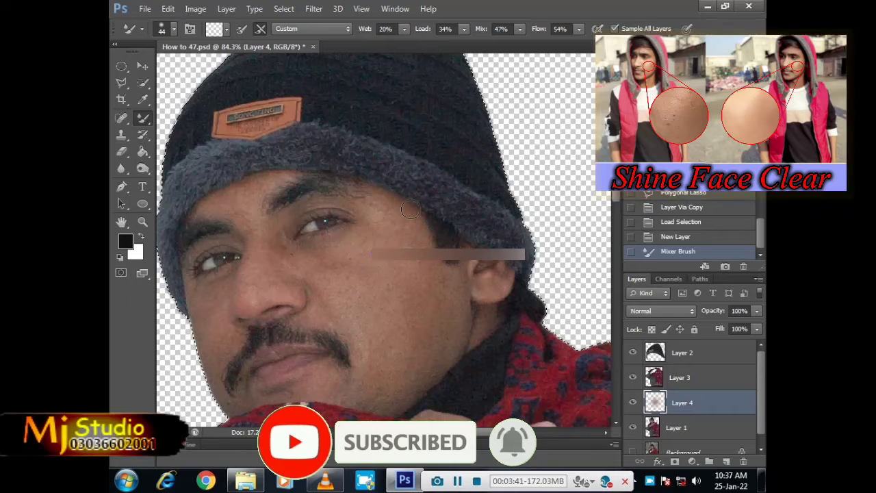
pyautogui.moveTo(379, 200)
pyautogui.mouseDown()
pyautogui.moveTo(391, 208)
pyautogui.moveTo(387, 216)
pyautogui.moveTo(370, 212)
pyautogui.moveTo(389, 199)
pyautogui.mouseUp()
pyautogui.click(329, 159)
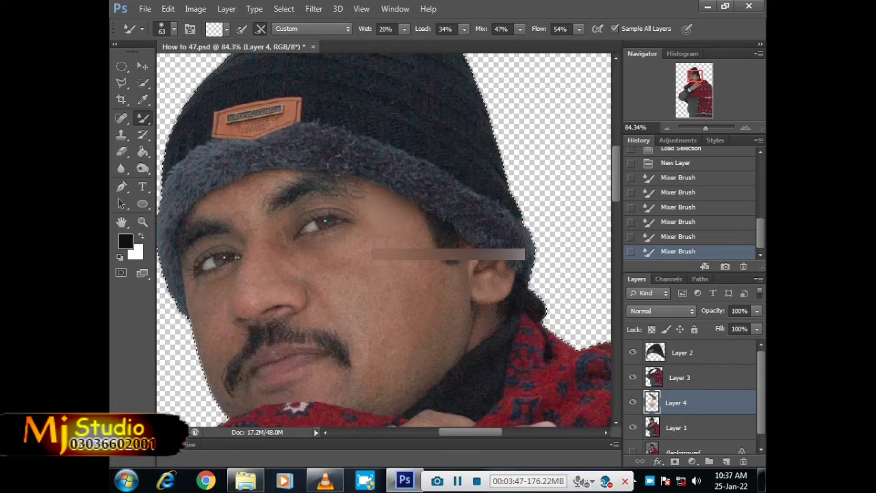
pyautogui.moveTo(412, 217)
pyautogui.mouseDown()
pyautogui.moveTo(398, 212)
pyautogui.moveTo(407, 223)
pyautogui.mouseUp()
# Adjust the Mixer Brush size between 61, 108 and 65 px.
pyautogui.keyDown('alt'); pyautogui.rightClick(402, 240); pyautogui.keyUp('alt')
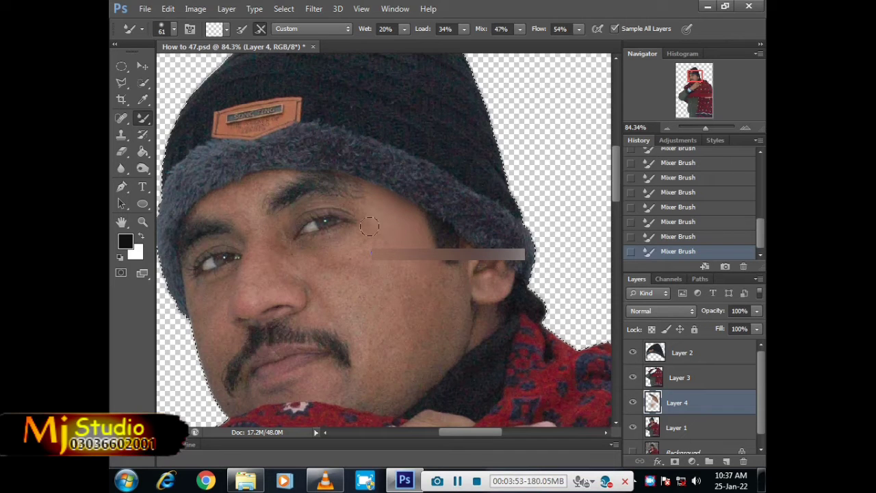
pyautogui.keyDown('alt'); pyautogui.rightClick(358, 243); pyautogui.keyUp('alt')
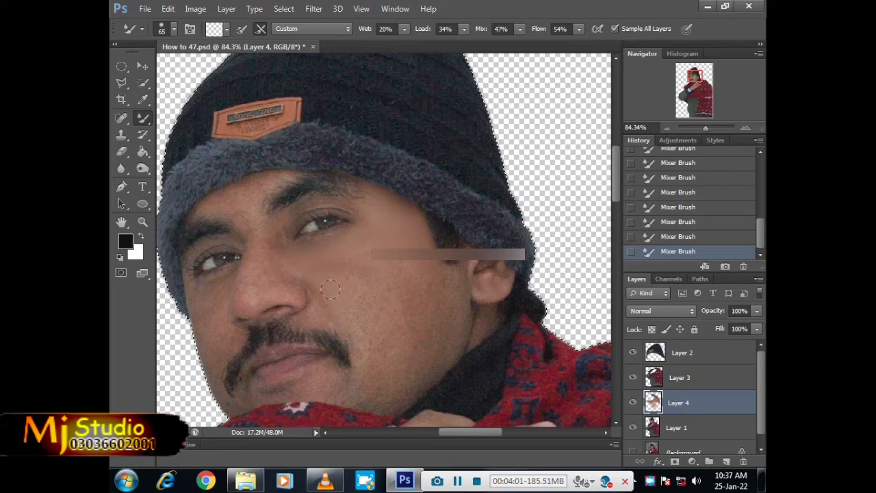
pyautogui.keyDown('alt'); pyautogui.rightClick(324, 282); pyautogui.keyUp('alt')
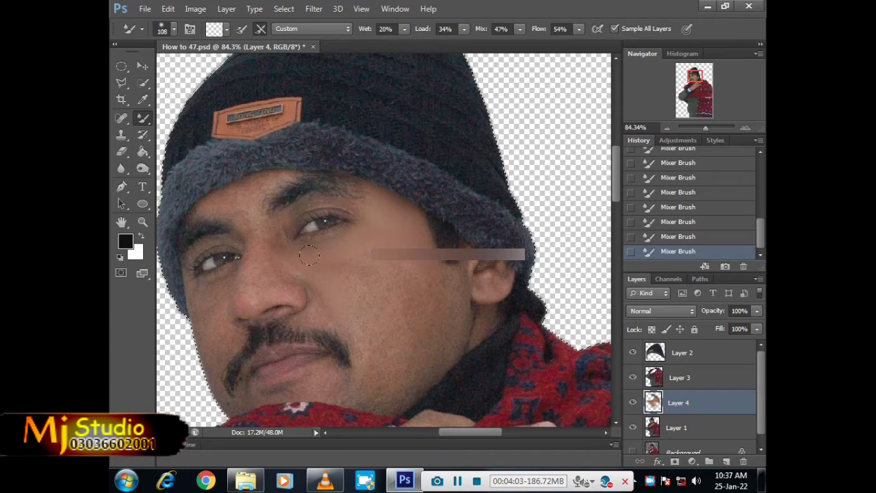
pyautogui.keyDown('alt'); pyautogui.rightClick(368, 259); pyautogui.keyUp('alt')
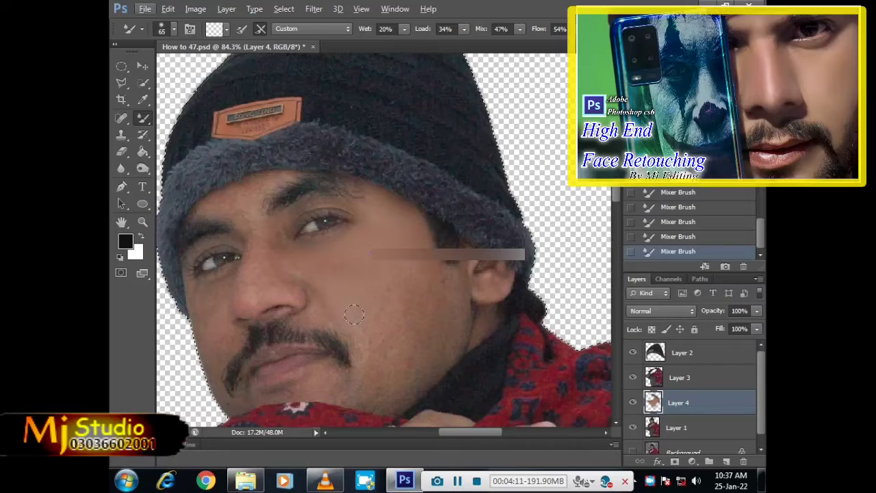
pyautogui.press('alt')
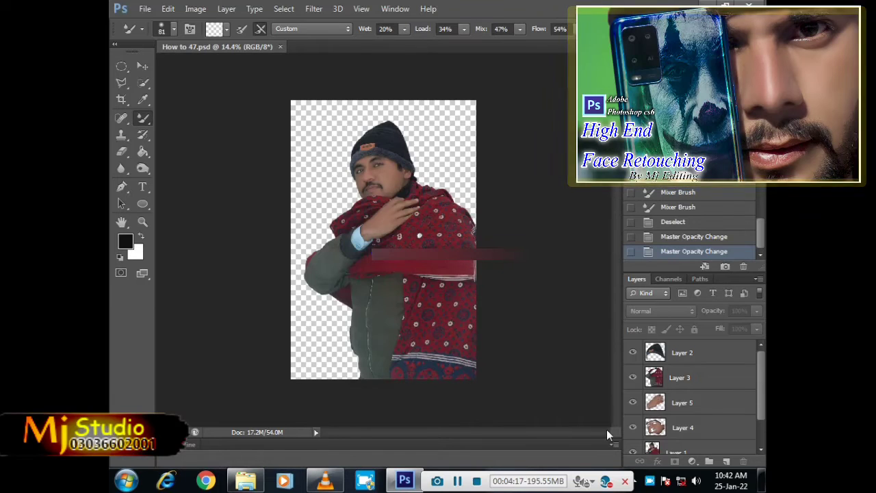
# Darken Layer 1 with a Selective Color adjustment of Blacks +34%.
pyautogui.scroll(-2, 693, 409)
pyautogui.click(693, 410)
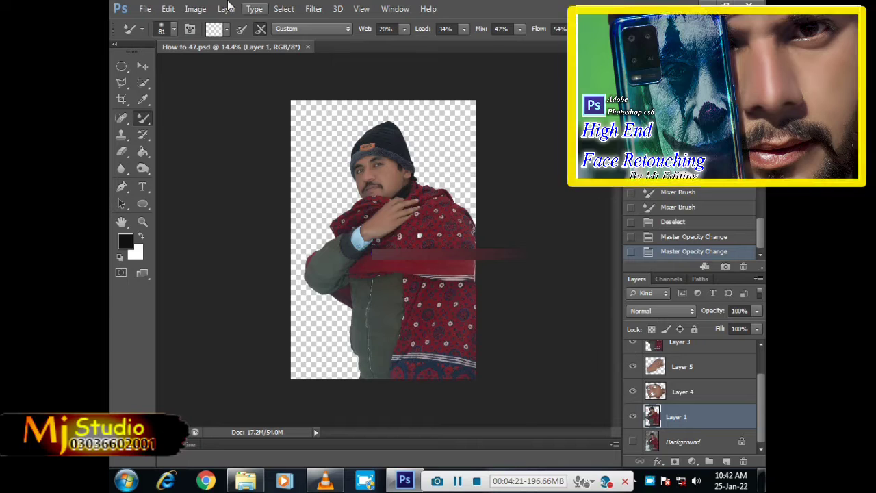
pyautogui.click(195, 8)
pyautogui.moveTo(214, 42)
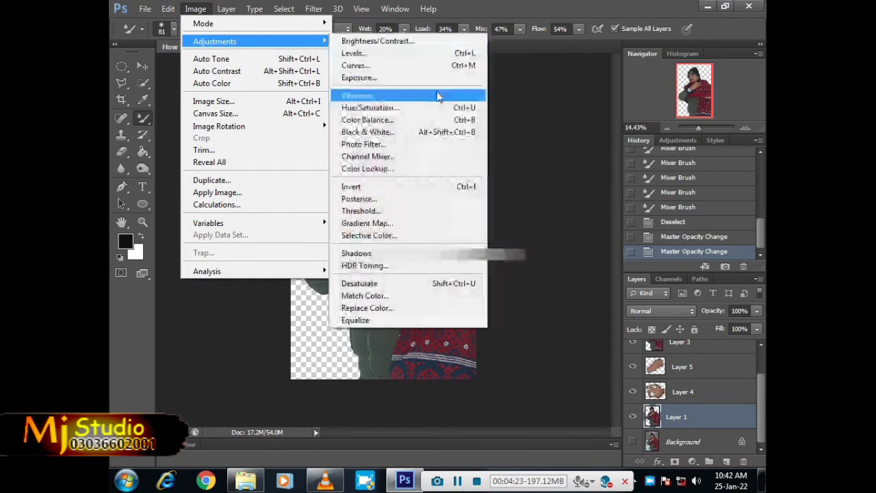
pyautogui.click(402, 237)
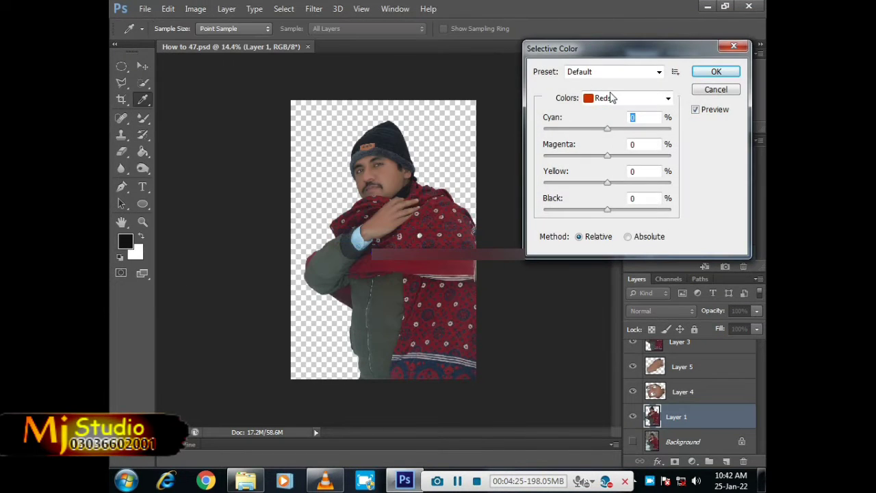
pyautogui.click(611, 98)
pyautogui.click(612, 213)
pyautogui.moveTo(613, 215); pyautogui.dragTo(631, 215)
pyautogui.press('Return')
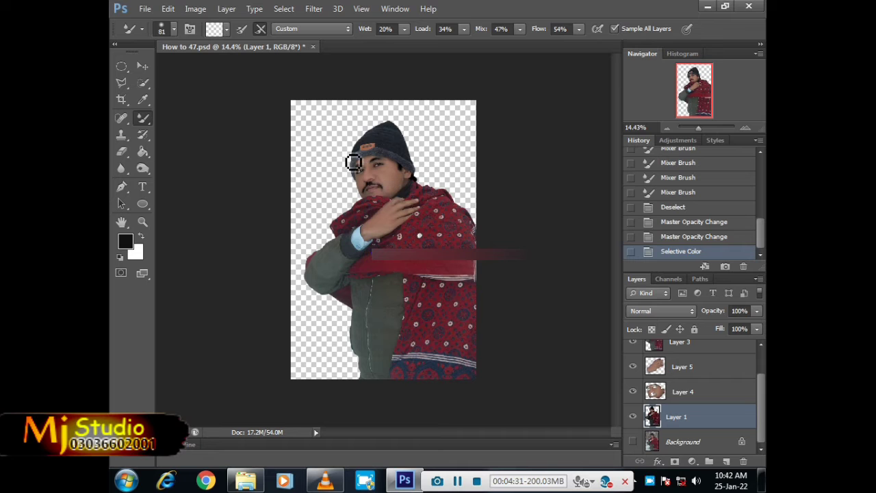
# Browse the Adjustments menu without choosing, then add an empty Layer 6.
pyautogui.click(195, 8)
pyautogui.moveTo(215, 41)
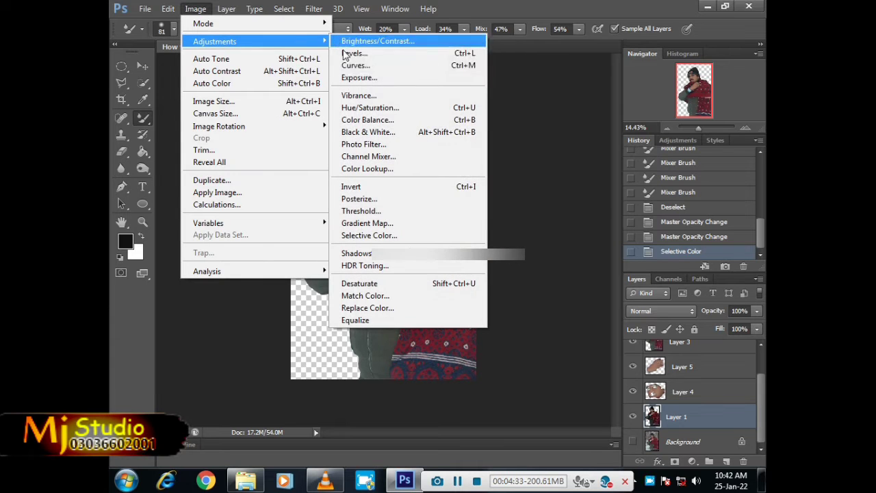
pyautogui.click(663, 221)
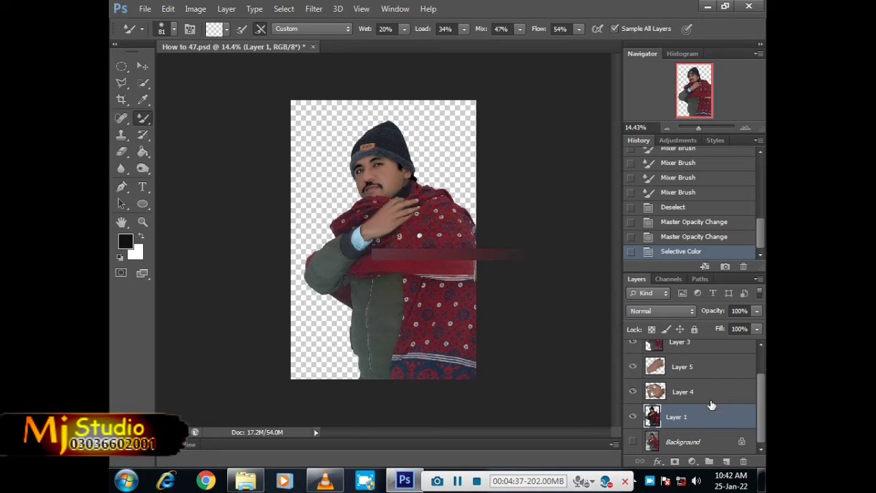
pyautogui.click(727, 460)
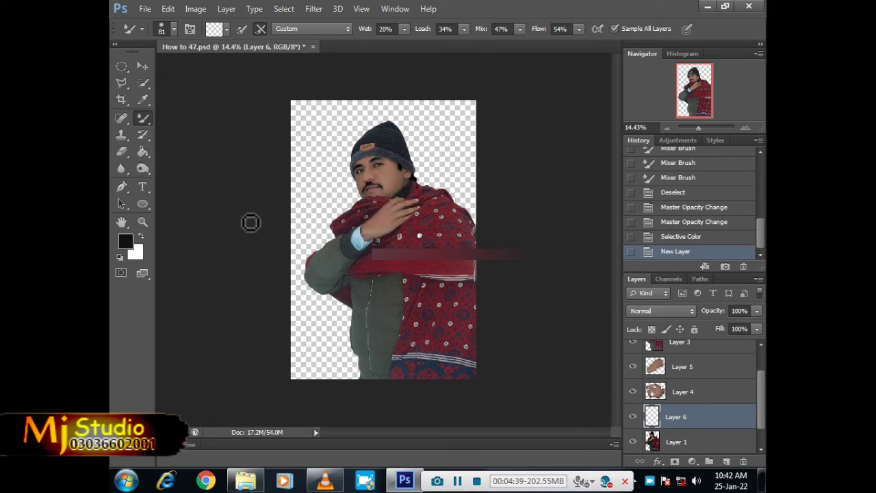
# Select the regular Brush tool and set the foreground colour to pure red.
pyautogui.rightClick(143, 119)
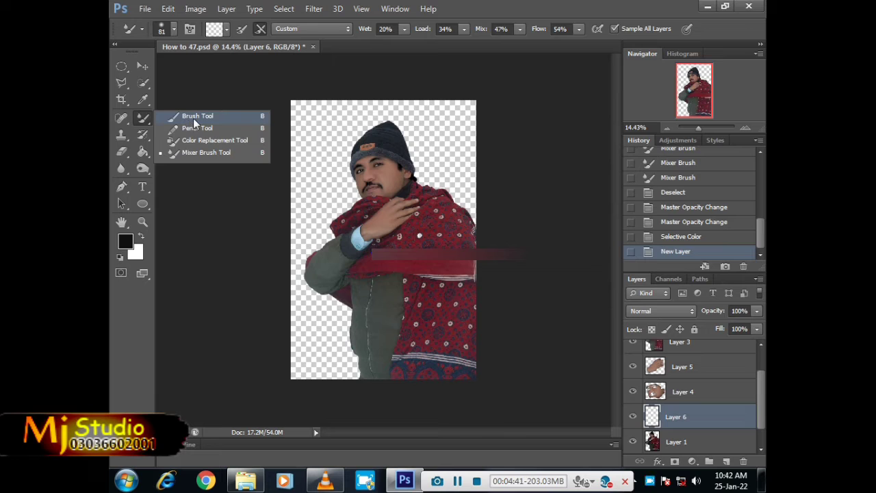
pyautogui.click(193, 118)
pyautogui.click(376, 31)
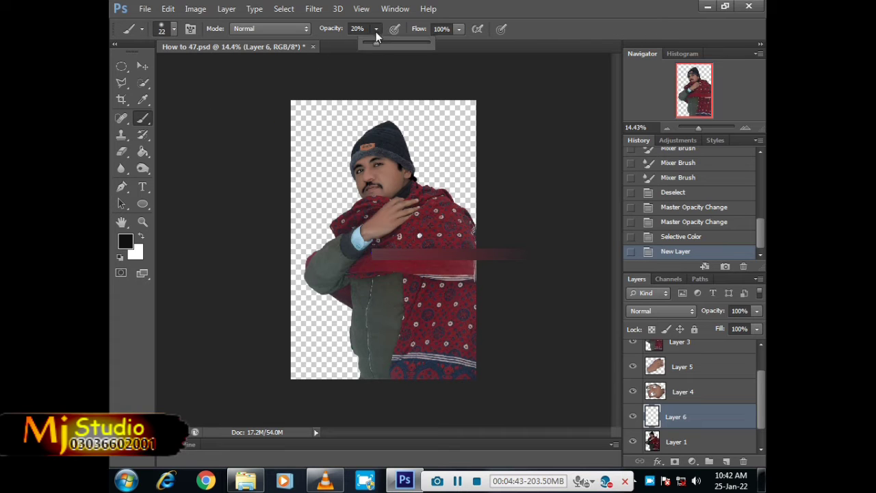
pyautogui.click(126, 243)
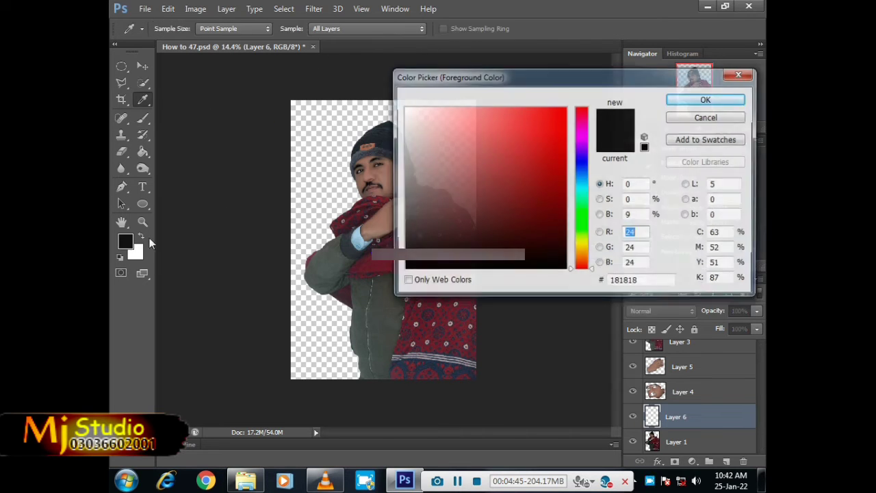
pyautogui.moveTo(504, 136); pyautogui.dragTo(594, 91)
pyautogui.click(706, 99)
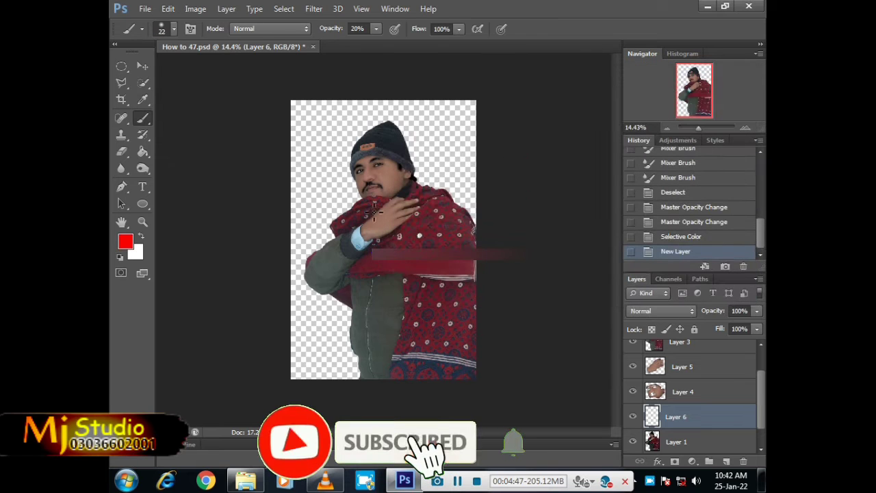
# Zoom in and paint red over the man's lips on Layer 6.
pyautogui.scroll(2, 391, 199)
pyautogui.scroll(2, 477, 279)
pyautogui.scroll(3, 360, 150)
pyautogui.scroll(2, 360, 149)
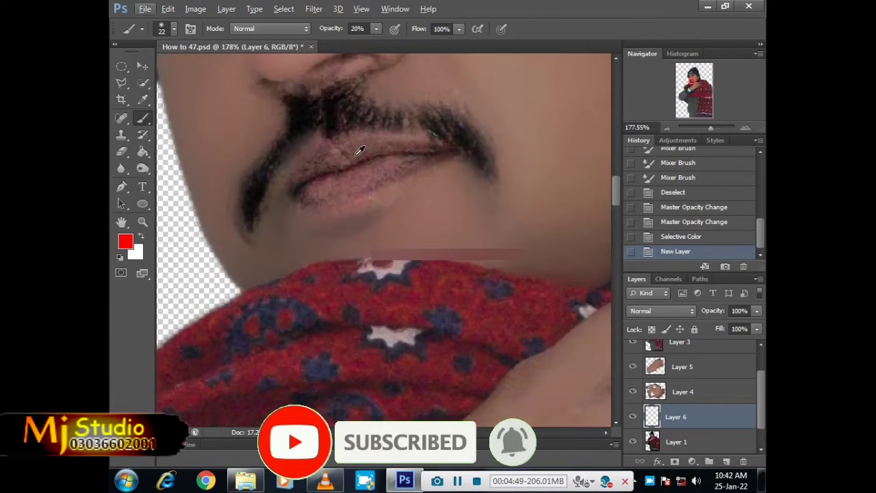
pyautogui.scroll(1, 362, 201)
pyautogui.scroll(1, 362, 201)
pyautogui.scroll(1, 374, 254)
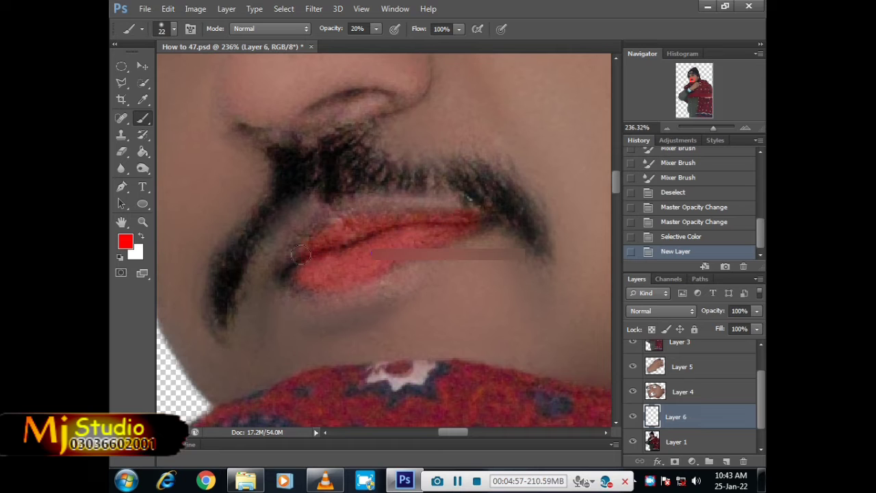
pyautogui.moveTo(287, 273); pyautogui.dragTo(289, 273)
# Set Layer 6 to Color blend mode at 39% opacity.
pyautogui.click(692, 311)
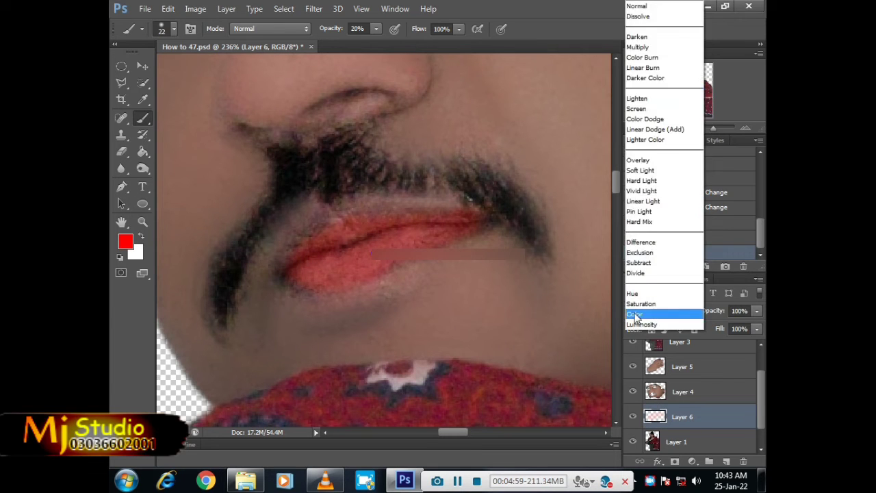
pyautogui.click(697, 309)
pyautogui.click(755, 310)
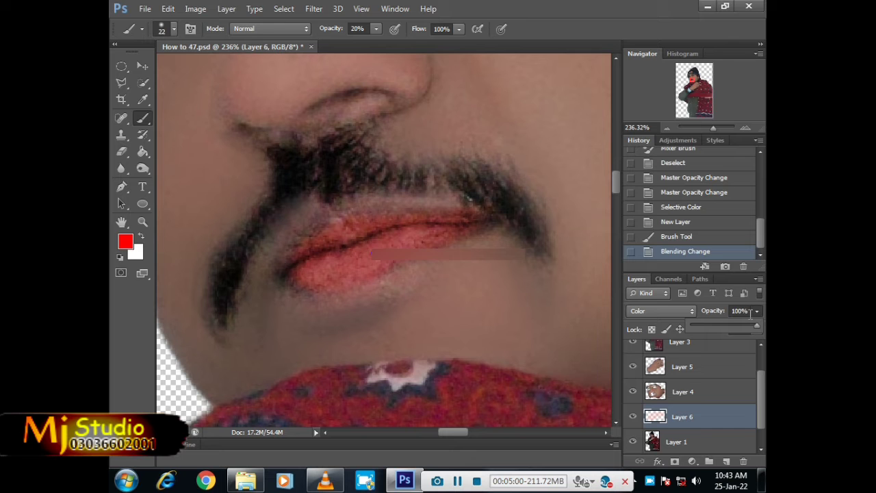
pyautogui.click(716, 326)
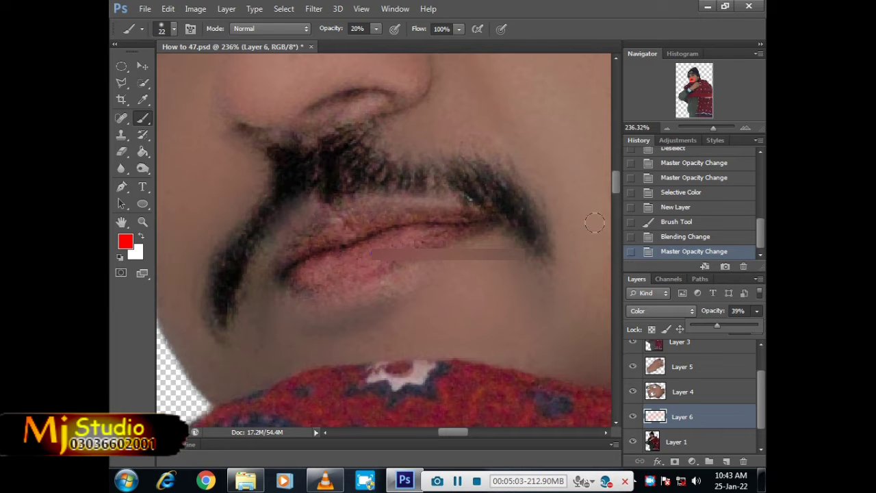
pyautogui.press('v')
pyautogui.click(359, 191)
pyautogui.keyDown('alt'); pyautogui.scroll(-3, 360, 191); pyautogui.keyUp('alt')
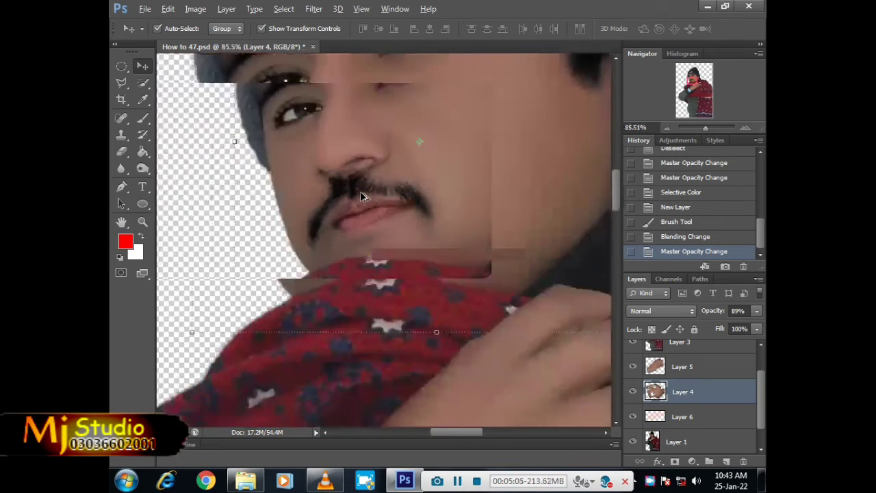
pyautogui.keyDown('alt'); pyautogui.scroll(-3, 360, 191); pyautogui.keyUp('alt')
pyautogui.keyDown('alt'); pyautogui.scroll(-2, 362, 196); pyautogui.keyUp('alt')
# Save the portrait PSD and return to its tab with the snow photo placed.
pyautogui.click(576, 114)
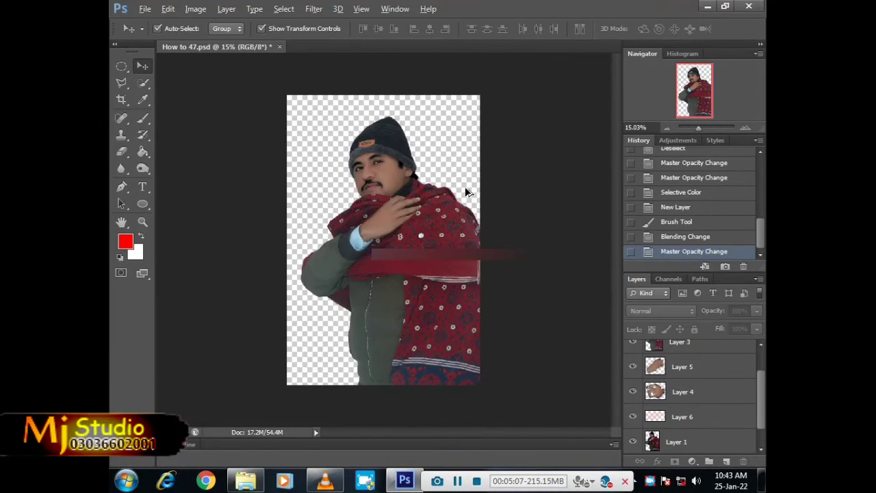
pyautogui.hotkey('ctrl', 's')
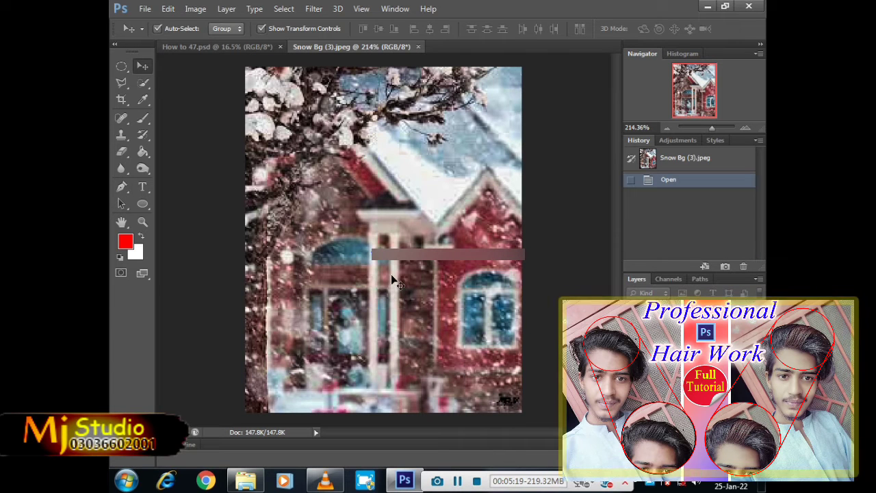
pyautogui.click(225, 46)
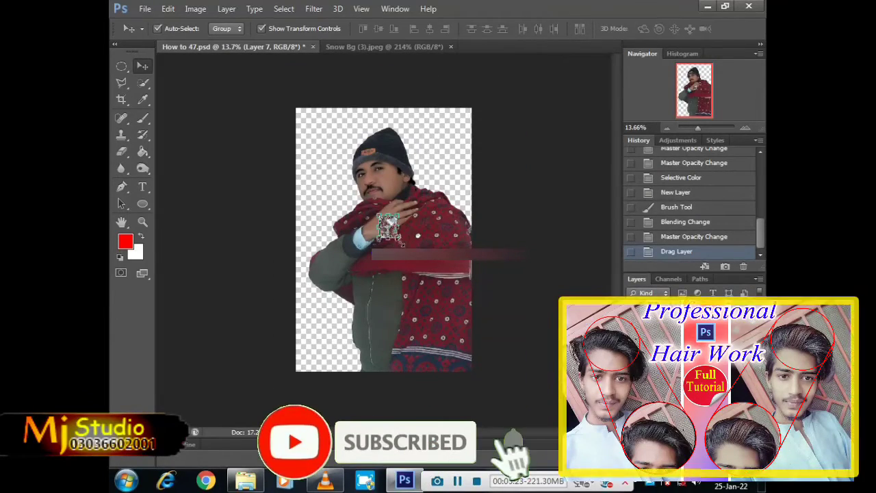
# Scale Snow Bg (3).jpeg to fill the canvas and send Layer 7 beneath the man.
pyautogui.hotkey('ctrl', 't')
pyautogui.moveTo(388, 231); pyautogui.dragTo(509, 378)
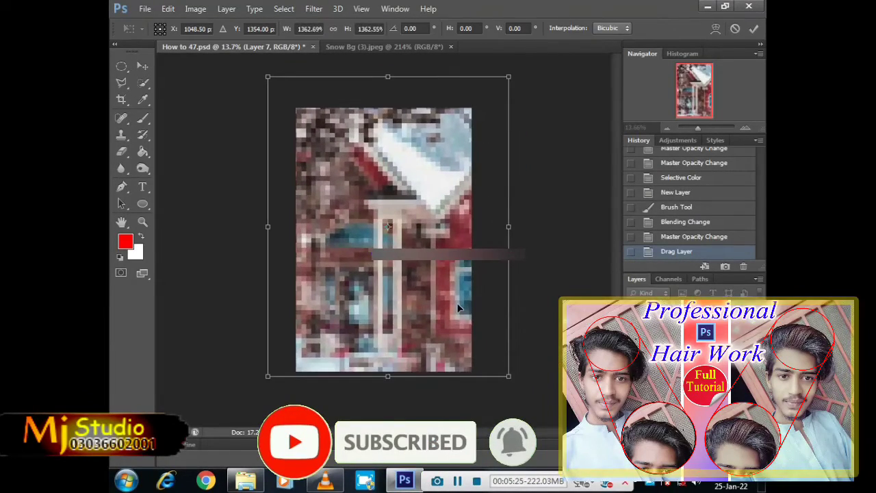
pyautogui.moveTo(465, 318); pyautogui.dragTo(470, 323)
pyautogui.press('Return')
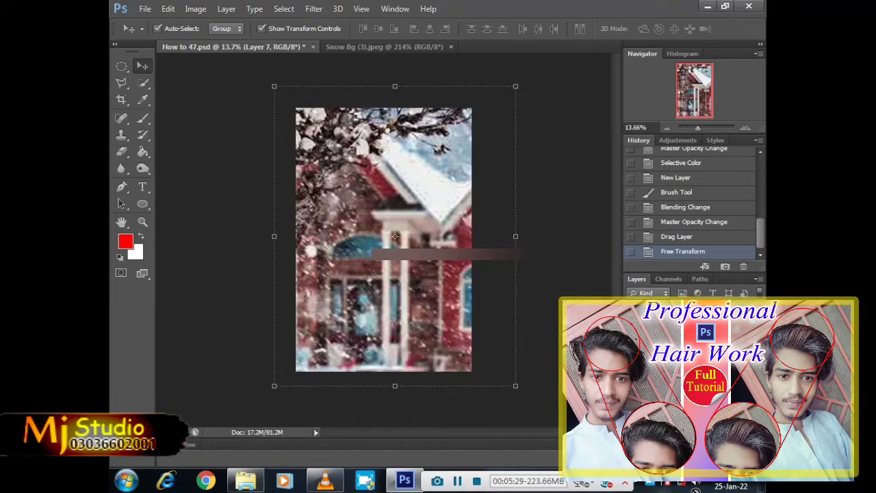
pyautogui.hotkey('ctrl', '[')
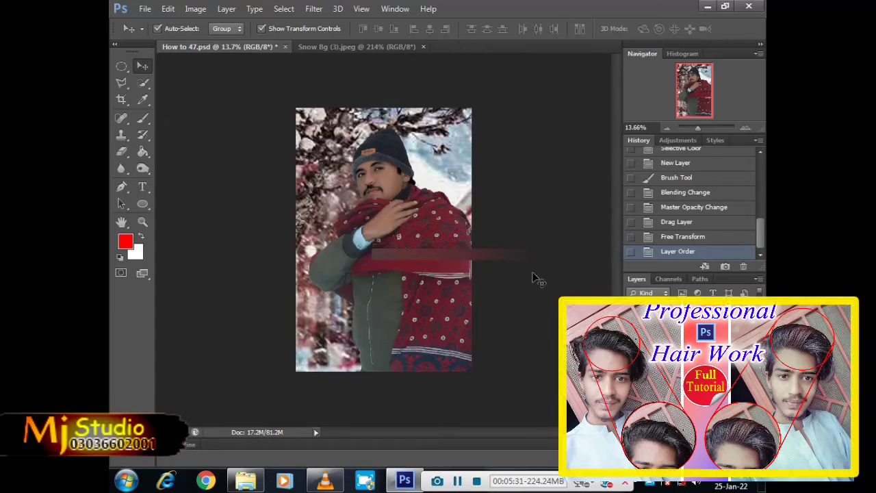
pyautogui.hotkey('ctrl', '0')
pyautogui.keyDown('alt'); pyautogui.scroll(-2, 316, 202); pyautogui.keyUp('alt')
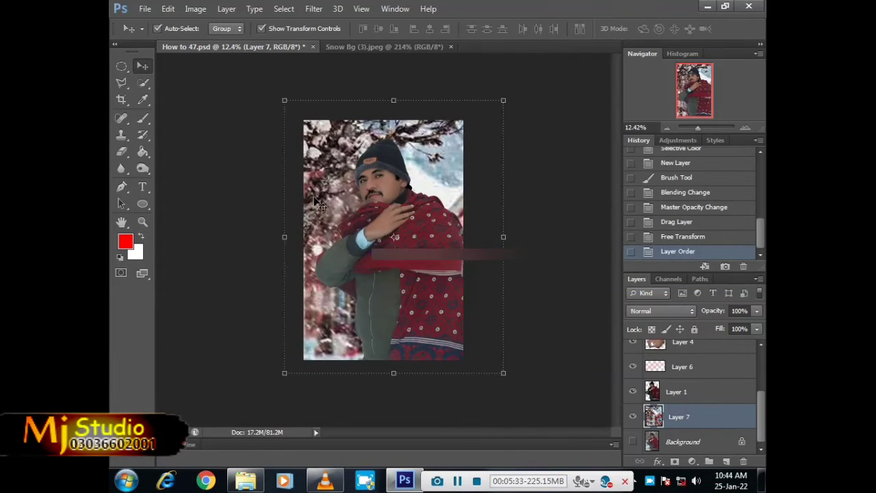
pyautogui.keyDown('alt'); pyautogui.scroll(-3, 316, 203); pyautogui.keyUp('alt')
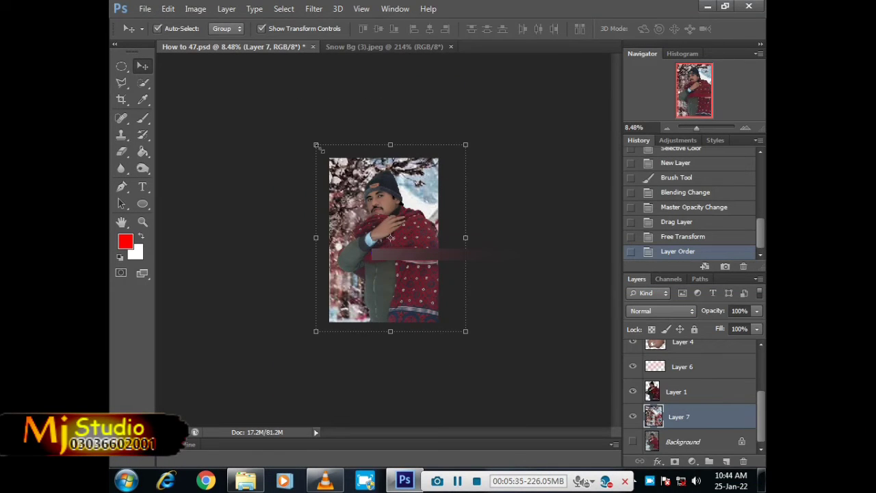
pyautogui.hotkey('ctrl', 't')
pyautogui.press('Return')
# Flip the Layer 7 snow background horizontally.
pyautogui.rightClick(422, 200)
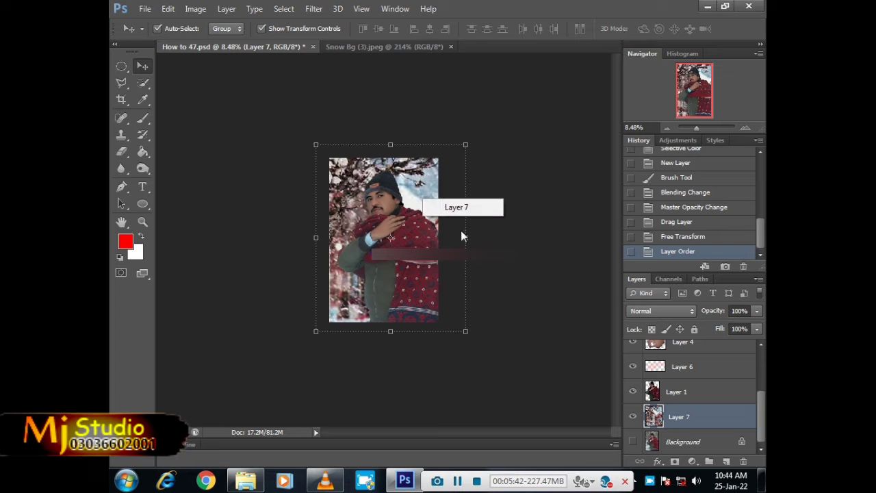
pyautogui.click(465, 237)
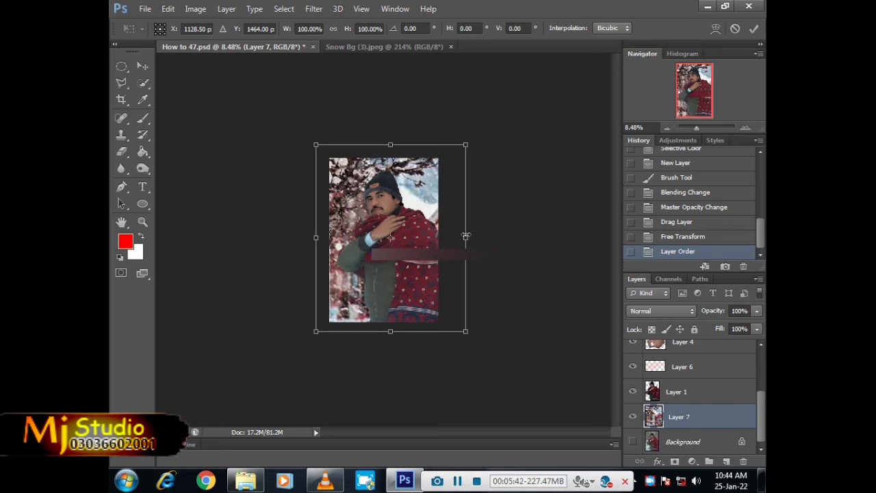
pyautogui.rightClick(419, 193)
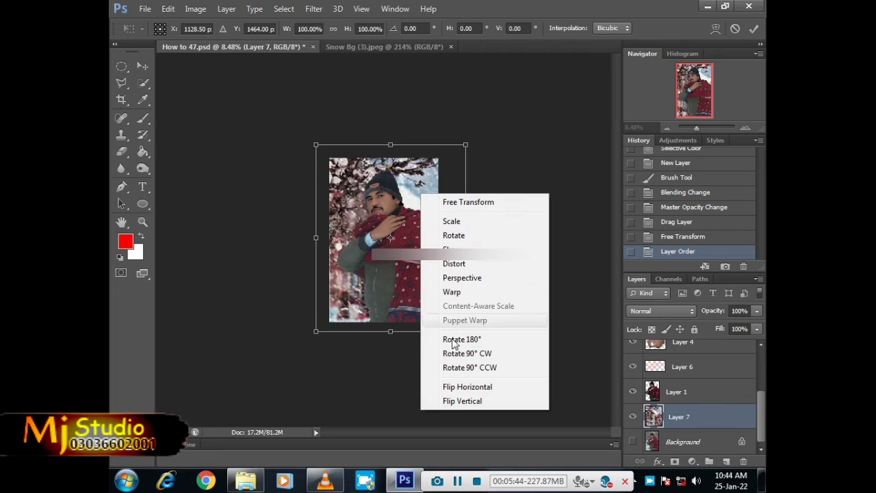
pyautogui.click(460, 388)
pyautogui.press('Return')
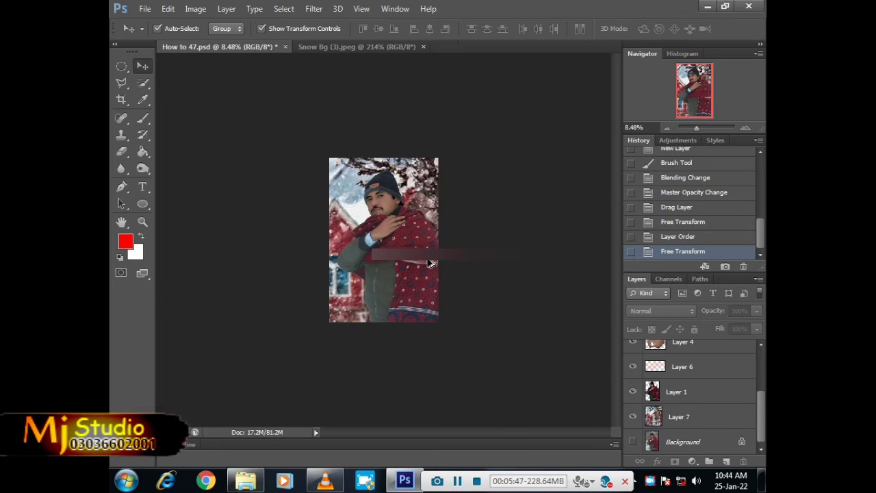
# Enlarge the Layer 7 background to about 112.75%, shift it upward, and commit it.
pyautogui.scroll(2, 381, 267)
pyautogui.scroll(-2, 382, 267)
pyautogui.scroll(-1, 356, 196)
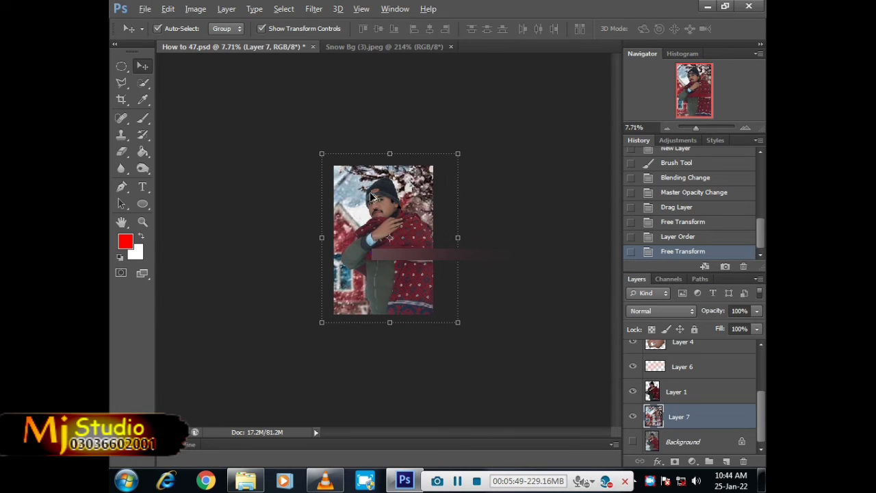
pyautogui.moveTo(443, 319); pyautogui.dragTo(476, 345)
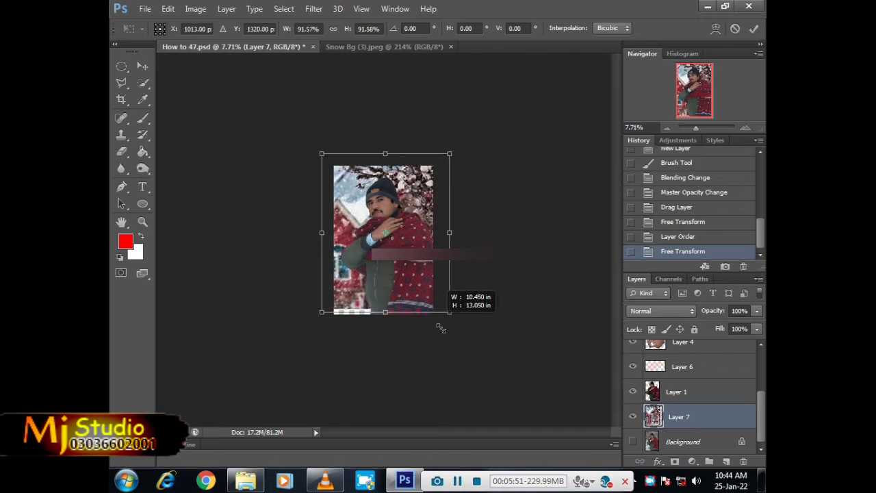
pyautogui.moveTo(429, 296)
pyautogui.mouseDown()
pyautogui.moveTo(429, 266)
pyautogui.moveTo(429, 275)
pyautogui.mouseUp()
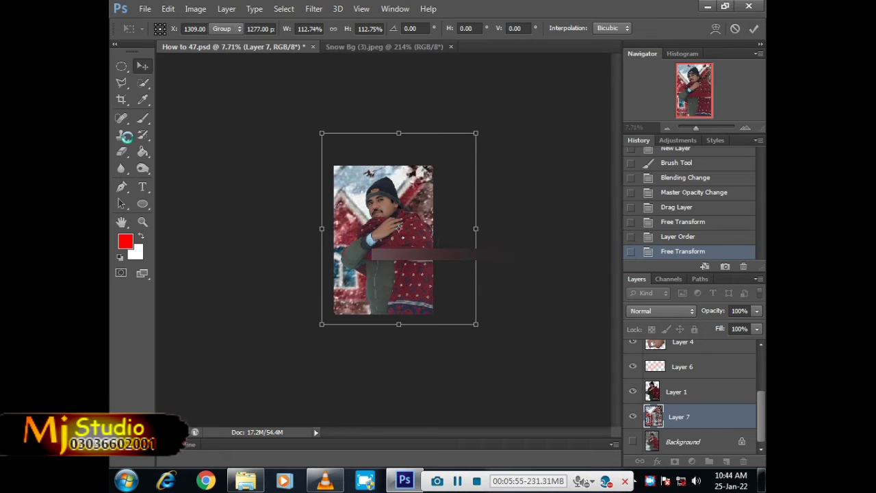
pyautogui.click(122, 100)
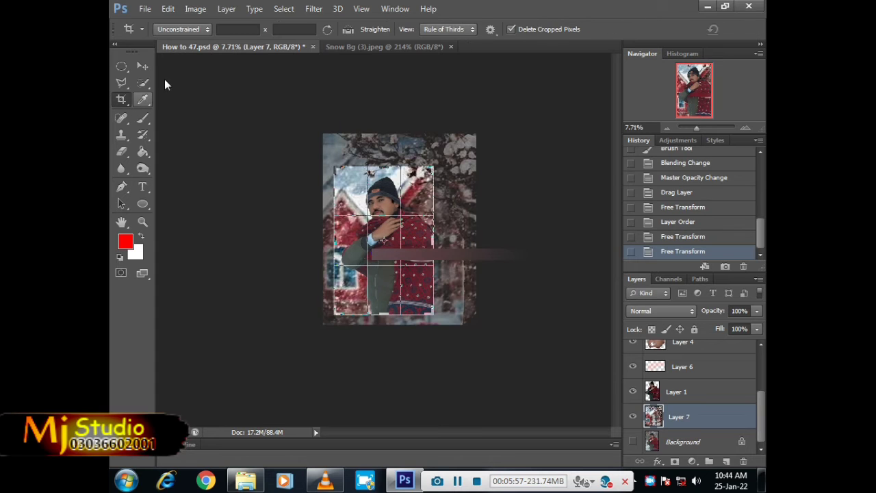
# Apply the crop to trim the overhanging background and return to the Move tool.
pyautogui.press('Return')
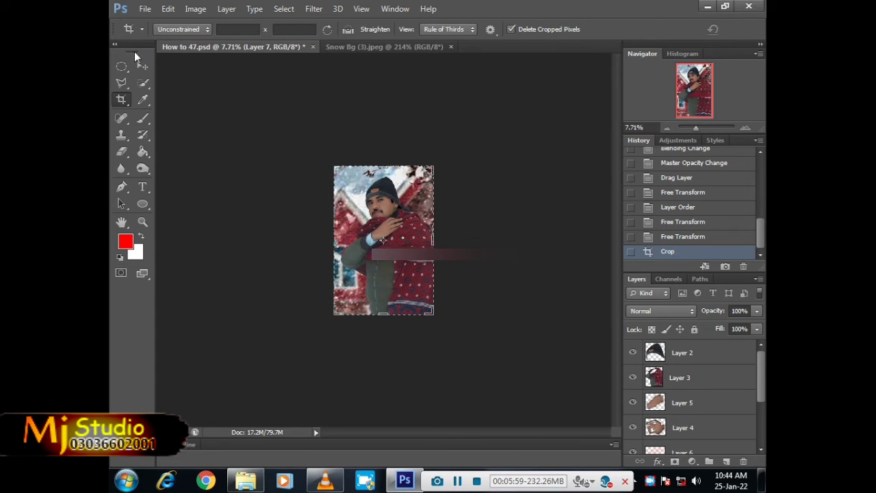
pyautogui.click(139, 66)
pyautogui.scroll(2, 381, 224)
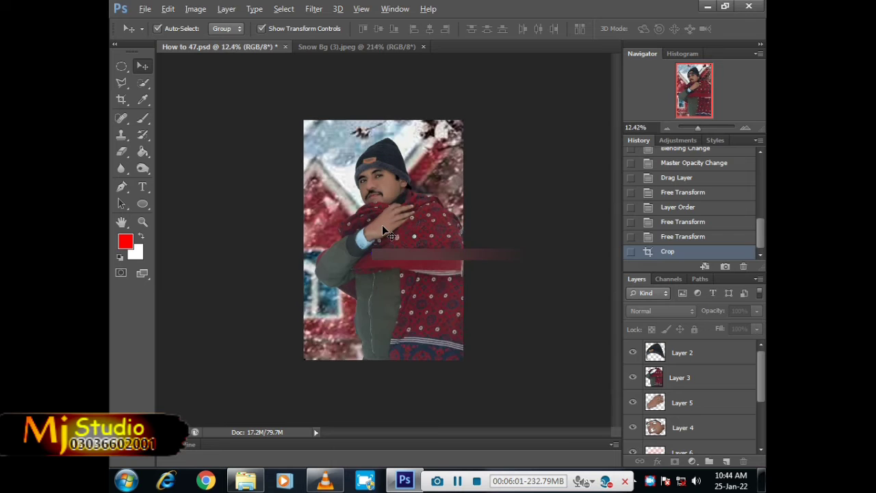
# Darken Layer 3, the man's portrait, and raise its contrast with Brightness/Contrast.
pyautogui.click(384, 266)
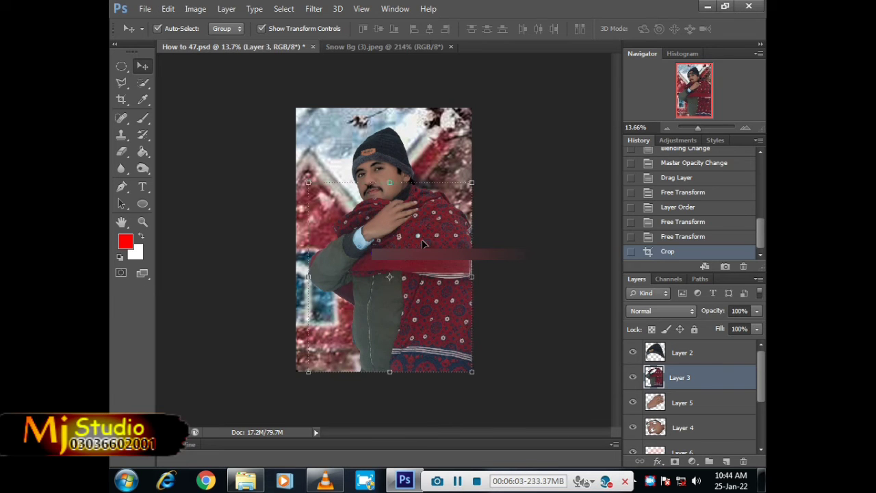
pyautogui.click(195, 8)
pyautogui.moveTo(214, 41)
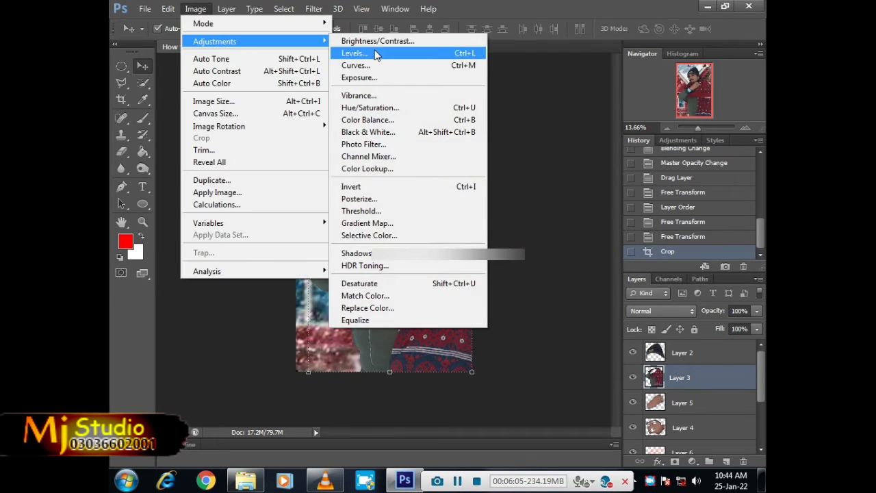
pyautogui.click(380, 41)
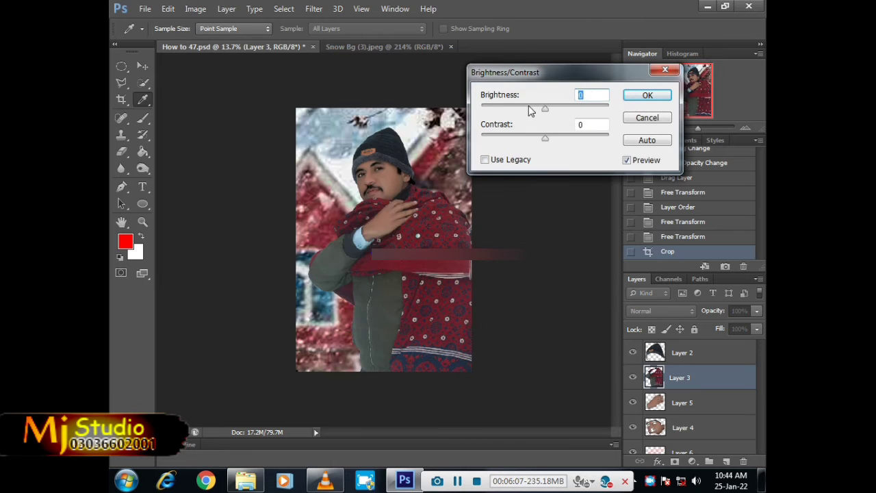
pyautogui.click(530, 110)
pyautogui.moveTo(549, 138); pyautogui.dragTo(580, 138)
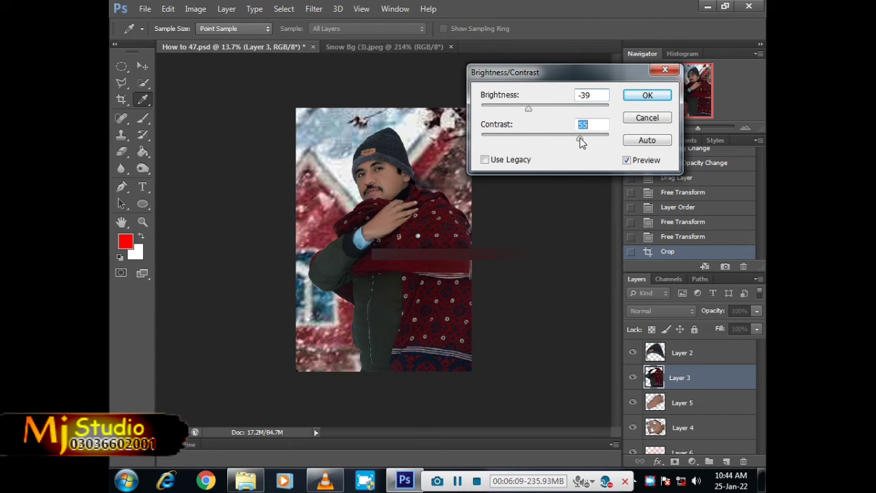
pyautogui.press('Return')
pyautogui.press('v')
# Set Layer 2's Brightness/Contrast to brightness 50 and contrast 57.
pyautogui.click(381, 150)
pyautogui.click(195, 9)
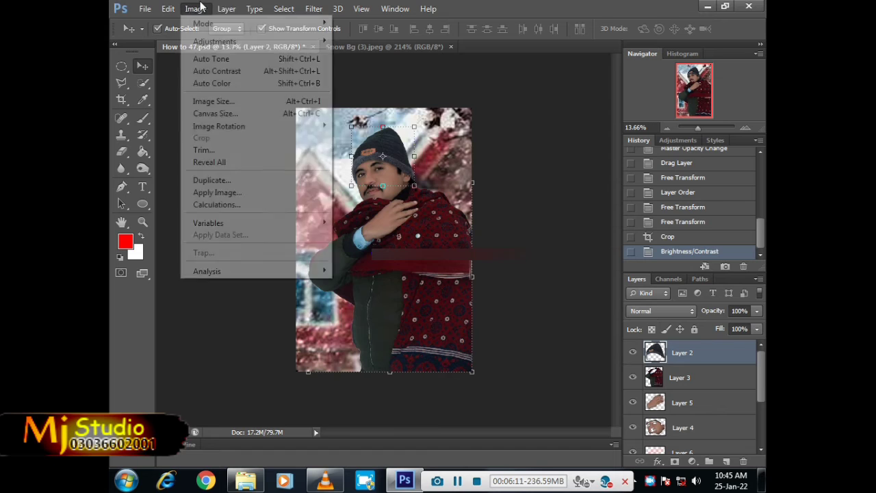
pyautogui.moveTo(214, 41)
pyautogui.click(407, 40)
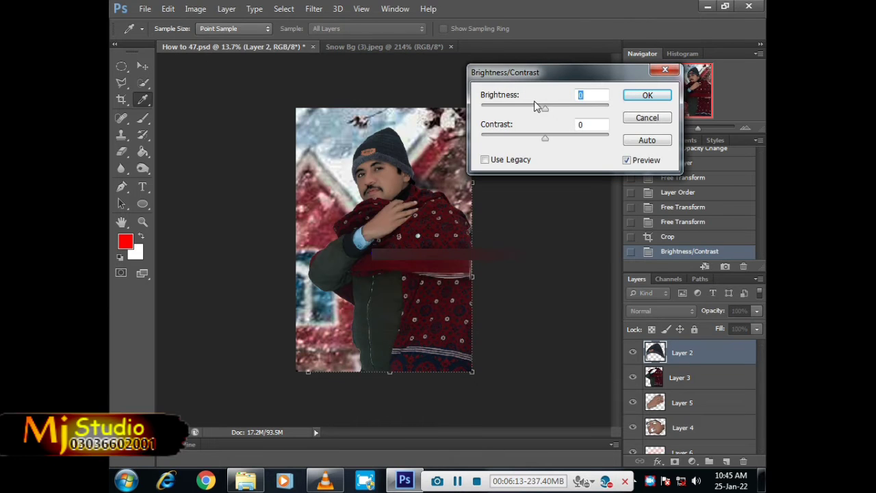
pyautogui.moveTo(535, 104); pyautogui.dragTo(512, 108)
pyautogui.moveTo(545, 137); pyautogui.dragTo(581, 137)
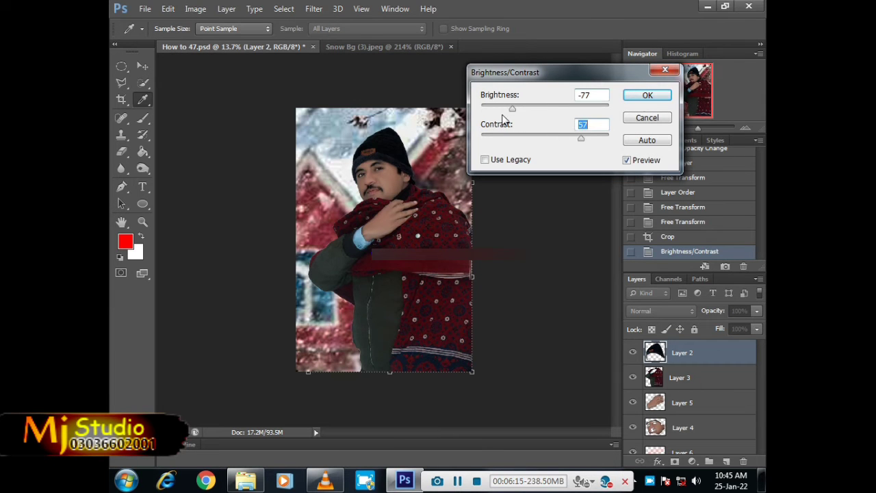
pyautogui.moveTo(514, 110); pyautogui.dragTo(548, 111)
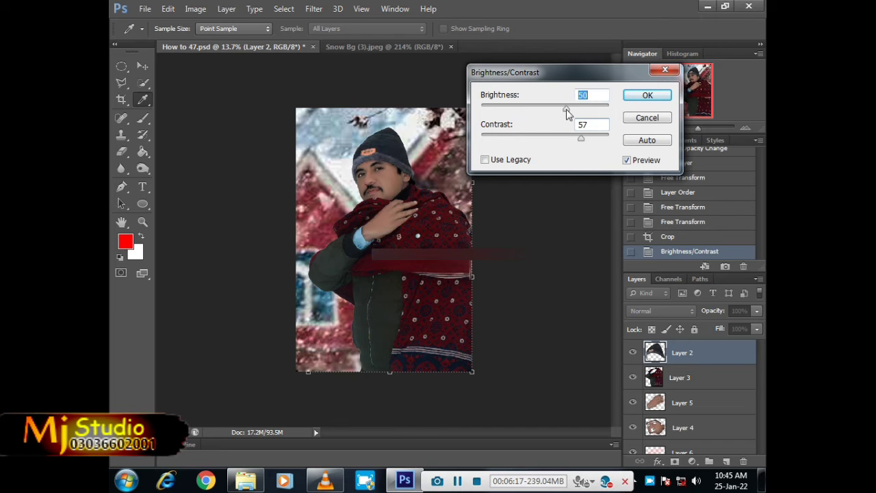
pyautogui.press('Return')
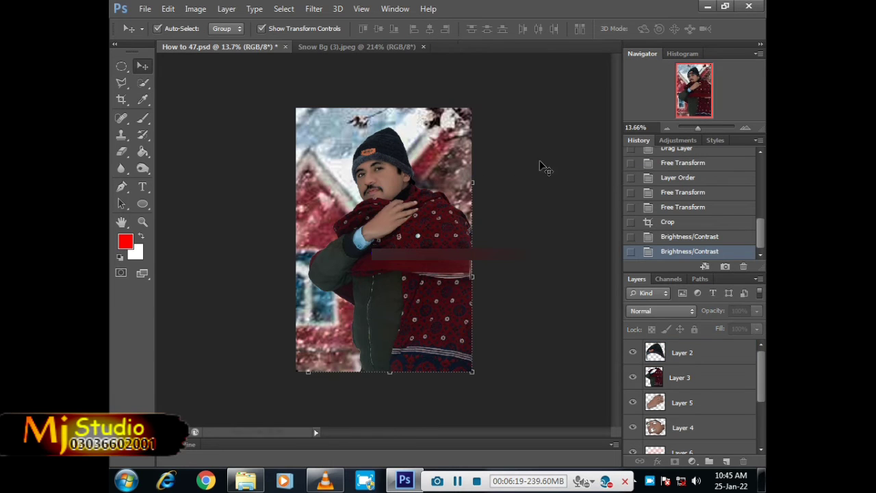
# Save How to 47.psd and select the Layer 7 background.
pyautogui.scroll(2, 386, 205)
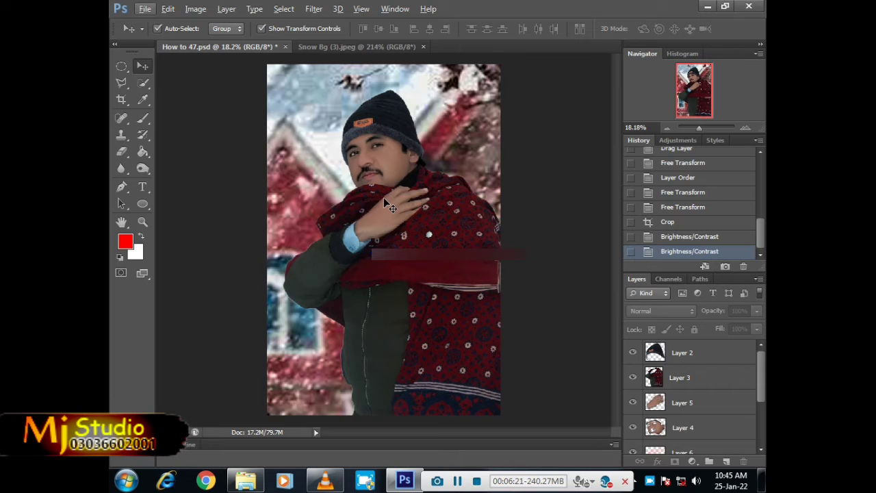
pyautogui.hotkey('ctrl', 's')
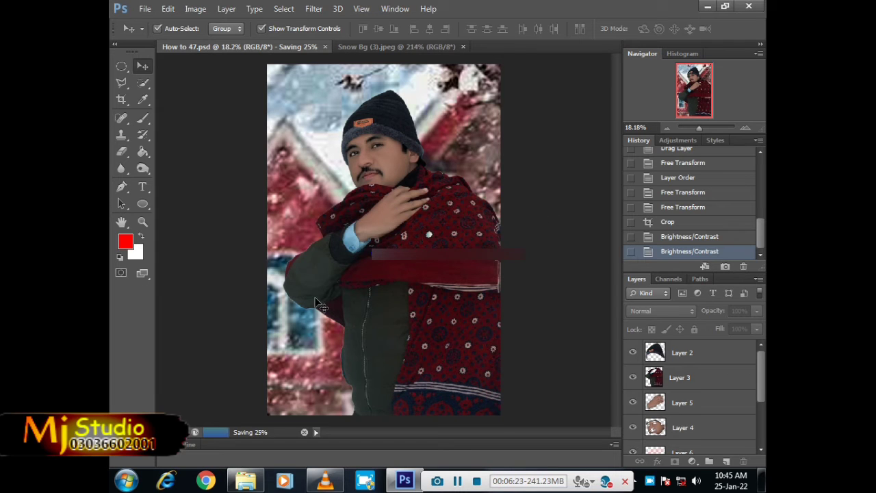
pyautogui.scroll(-1, 332, 277)
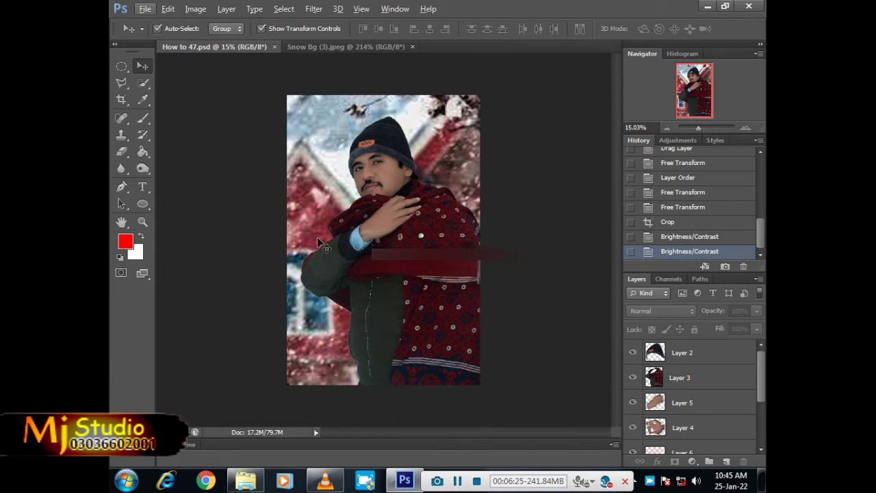
pyautogui.click(319, 155)
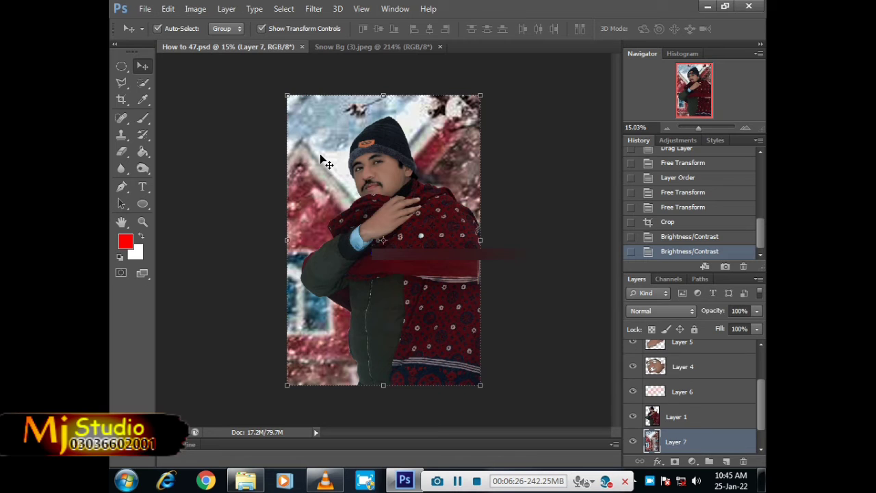
# Brighten Layer 7's midtones with Levels, setting the midtone value to 1.44.
pyautogui.click(195, 9)
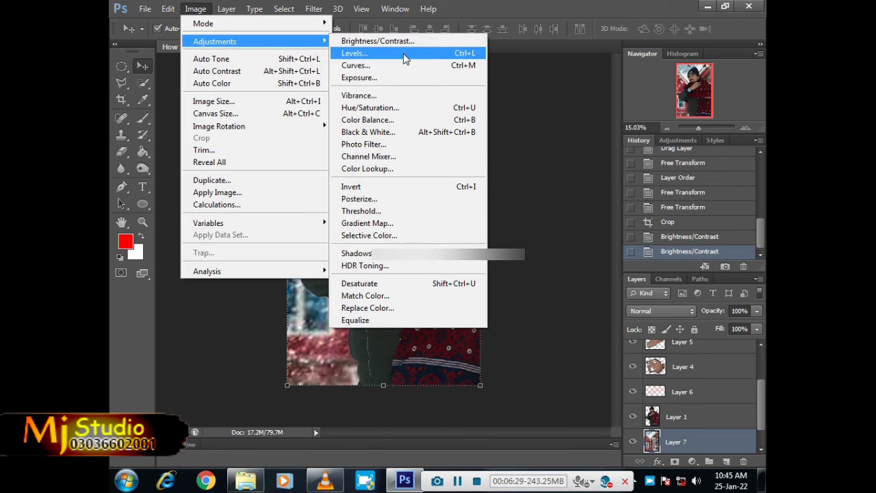
pyautogui.click(406, 55)
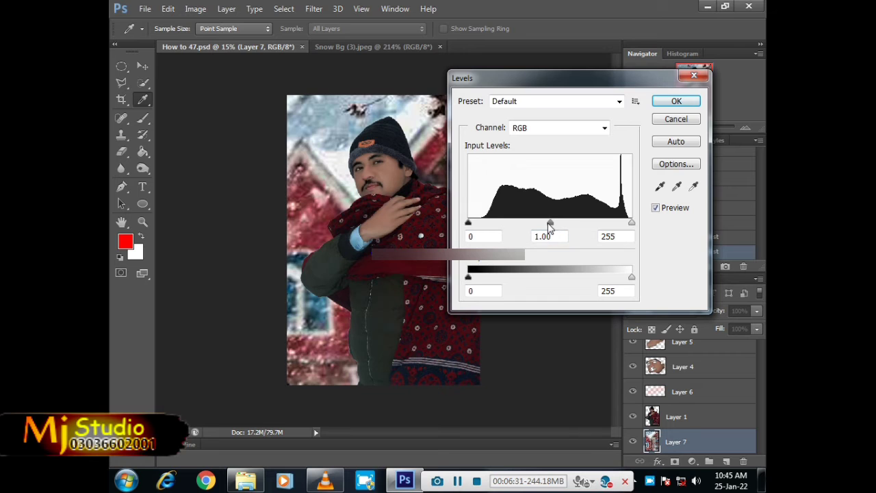
pyautogui.moveTo(550, 224); pyautogui.dragTo(560, 224)
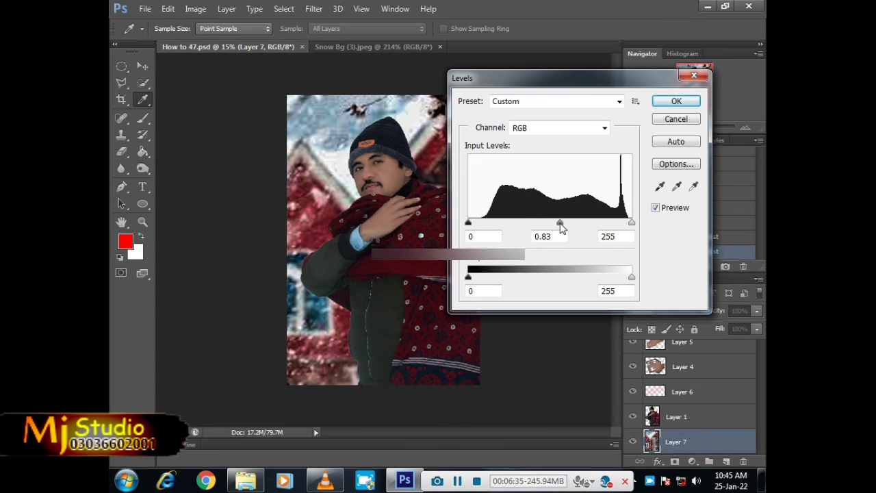
pyautogui.moveTo(560, 224)
pyautogui.mouseDown()
pyautogui.moveTo(514, 224)
pyautogui.moveTo(528, 224)
pyautogui.mouseUp()
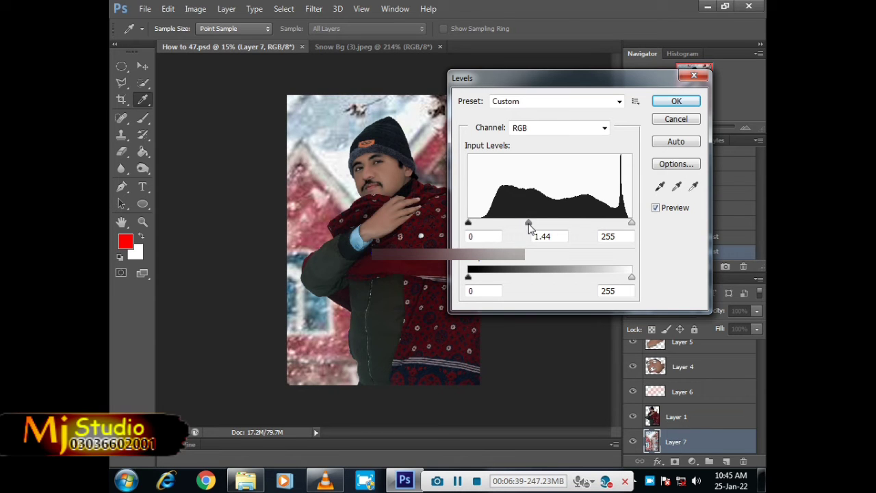
pyautogui.press('Return')
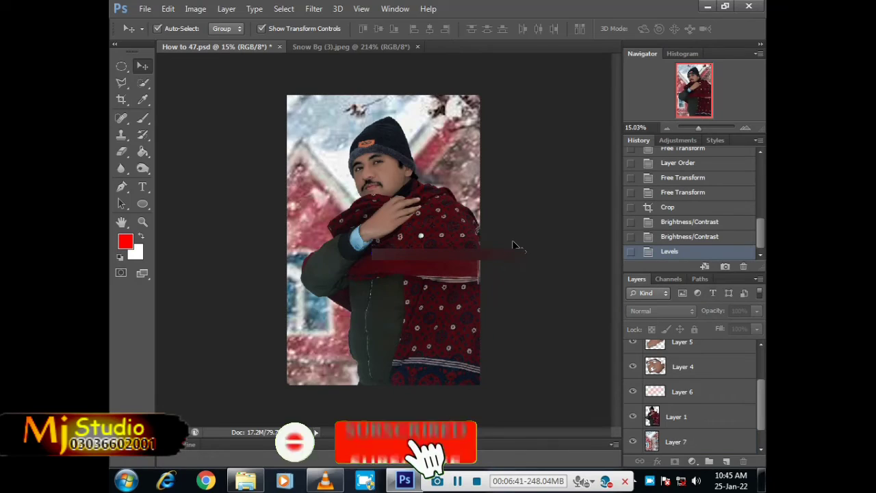
# Save the PSD and close Snow Bg (3).jpeg without saving.
pyautogui.hotkey('ctrl', 's')
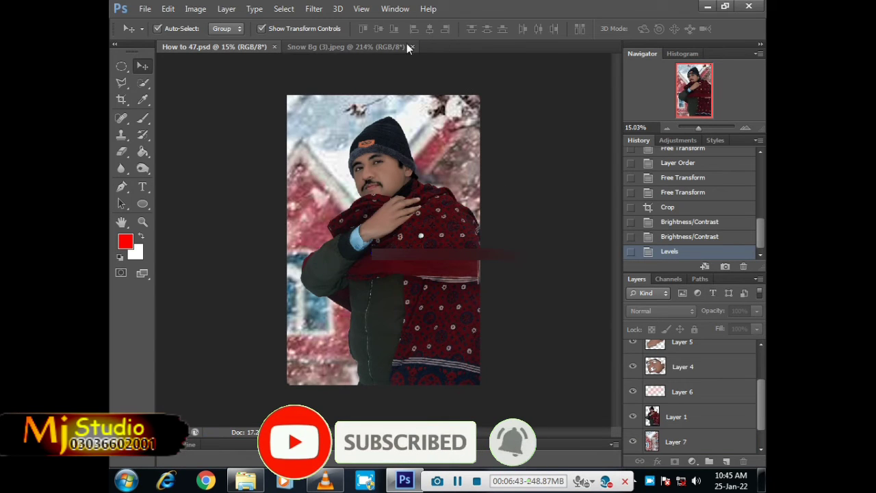
pyautogui.click(406, 46)
pyautogui.click(417, 46)
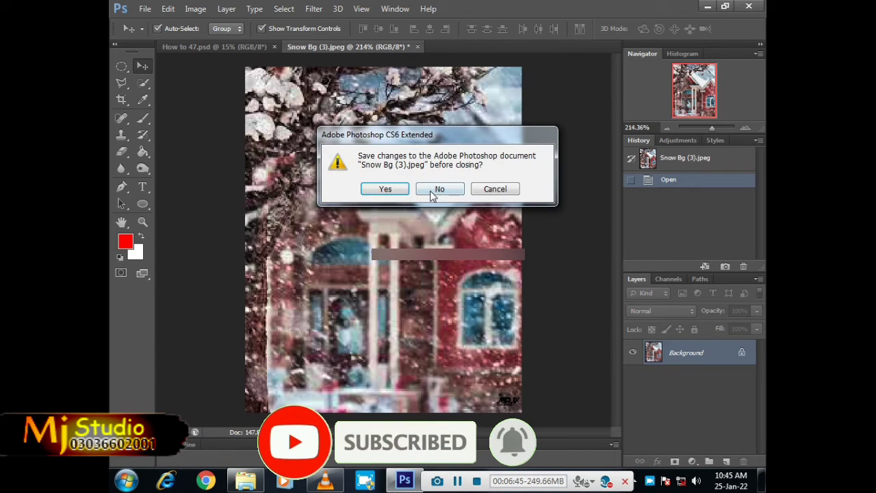
pyautogui.click(438, 189)
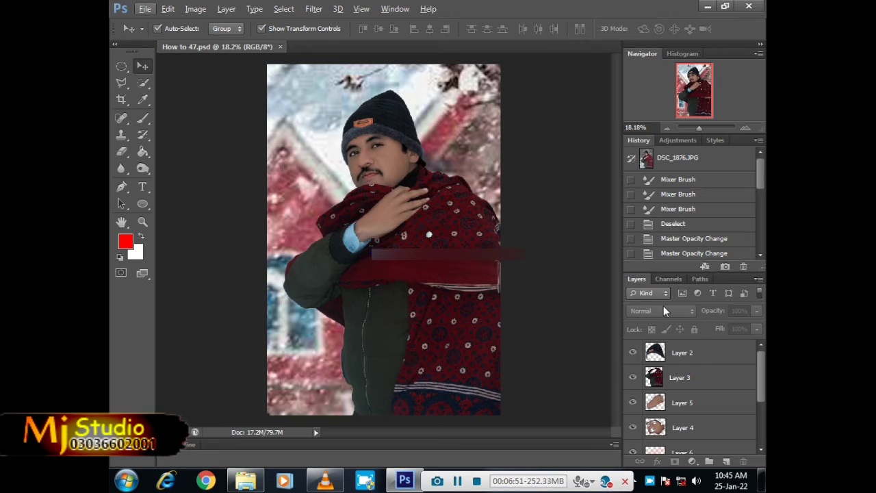
# Open Snow (2).jpg from Walpaper > Frame, bypassing Camera Raw edits and keeping the embedded profile.
pyautogui.click(709, 361)
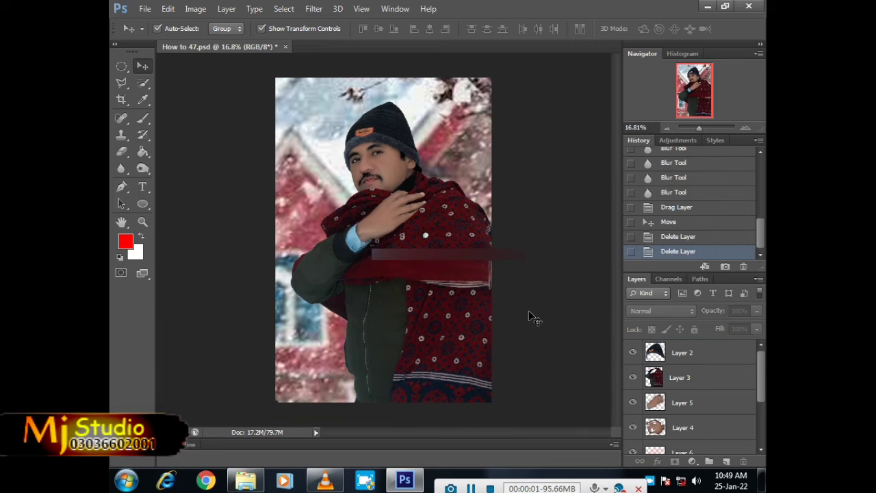
pyautogui.hotkey('ctrl', 'o')
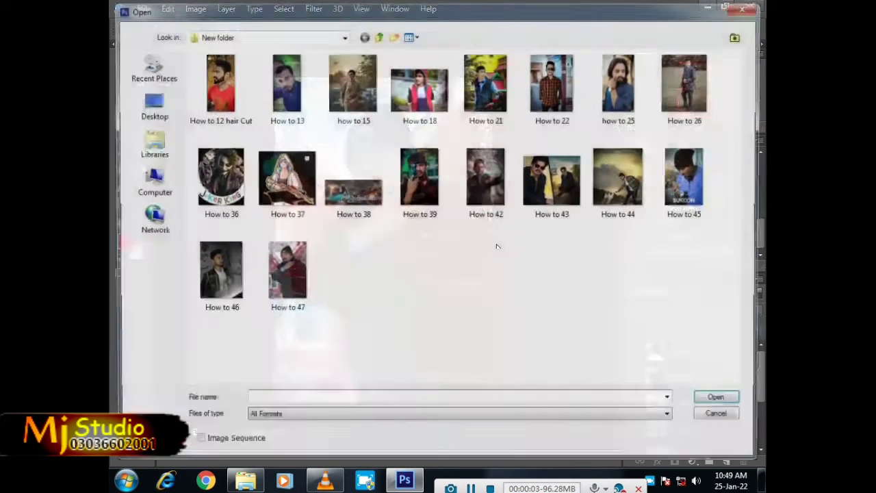
pyautogui.press('BackSpace')
pyautogui.press('BackSpace')
pyautogui.press('BackSpace')
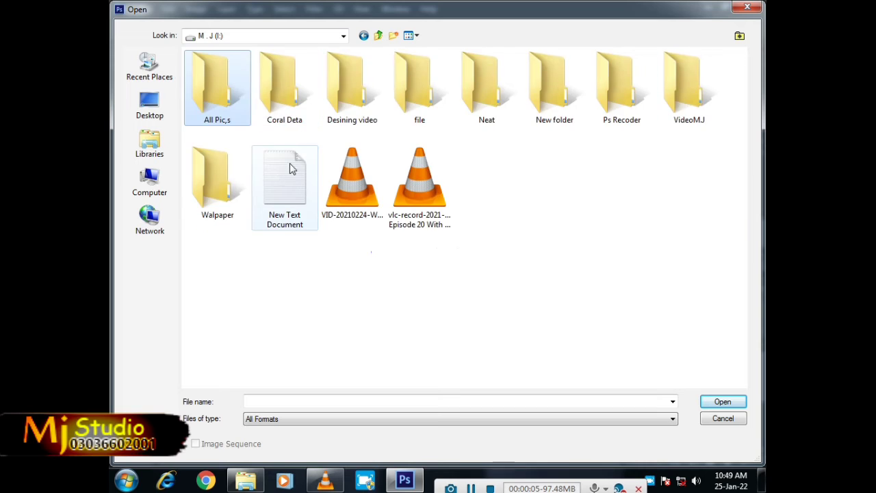
pyautogui.doubleClick(226, 179)
pyautogui.doubleClick(495, 198)
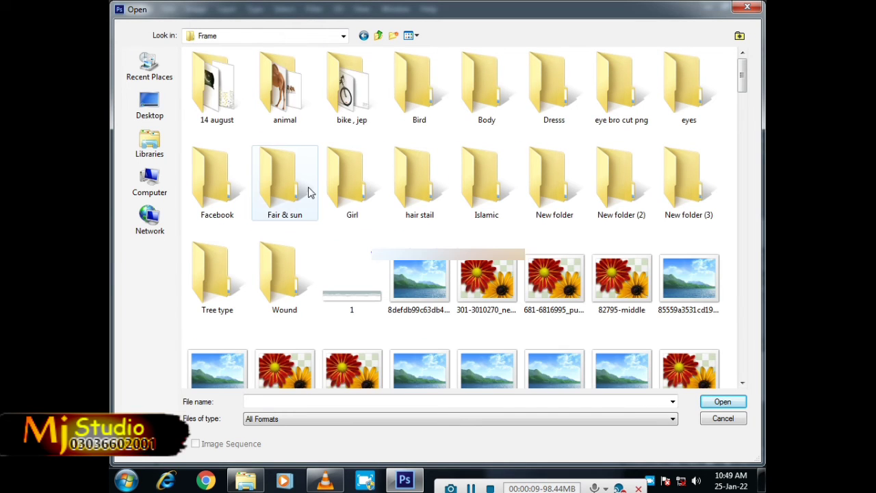
pyautogui.write('sn')
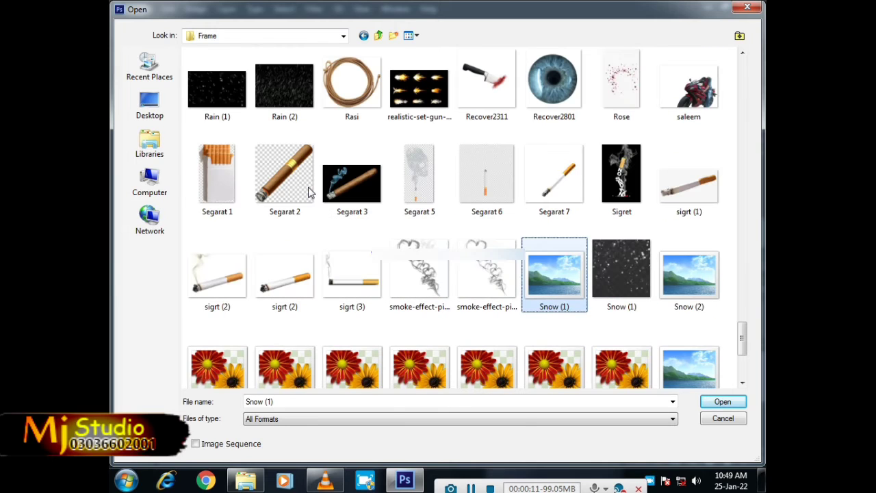
pyautogui.click(630, 296)
pyautogui.doubleClick(674, 299)
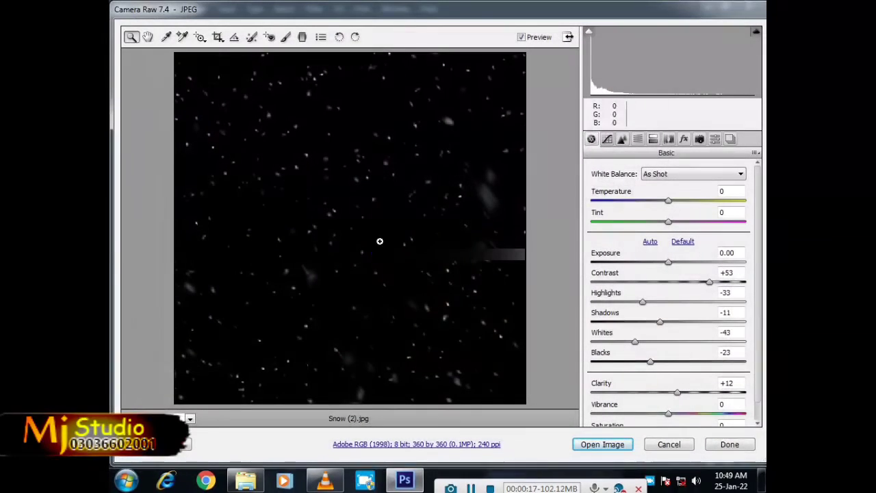
pyautogui.click(601, 444)
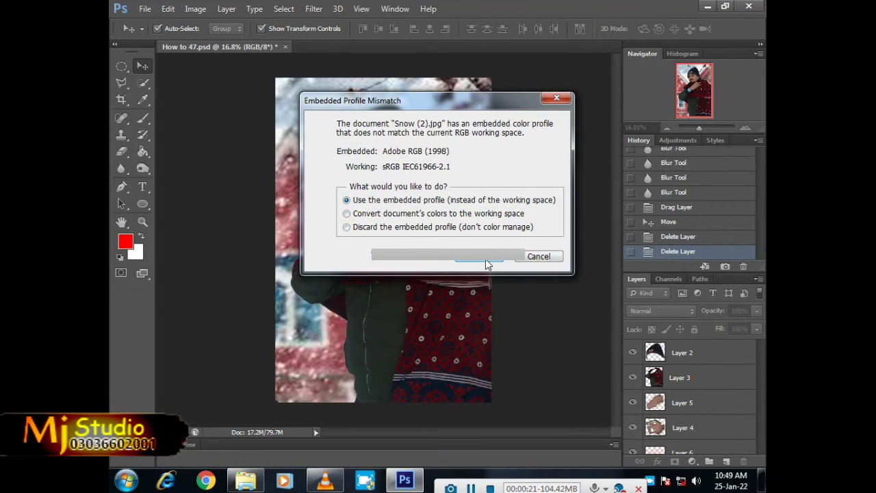
pyautogui.click(485, 259)
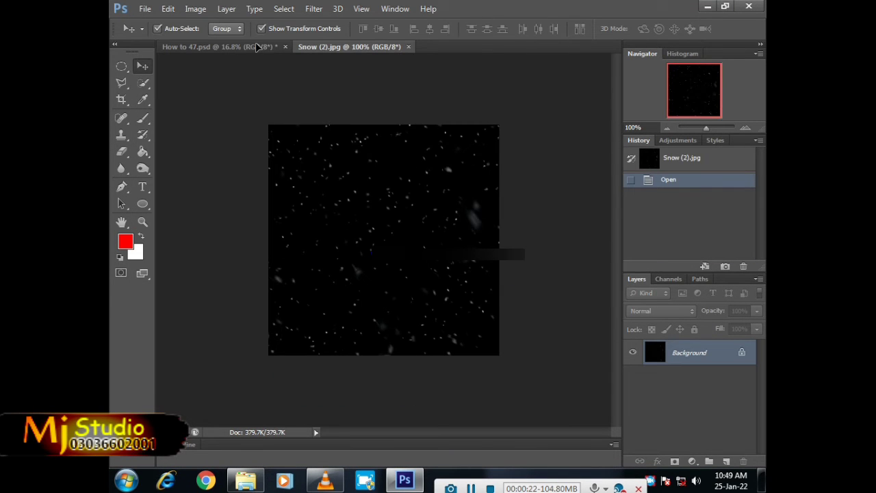
# Bring the snow image into How to 47.psd as Layer 8, scale it to fill the canvas, and set Screen blend.
pyautogui.moveTo(256, 46)
pyautogui.mouseDown()
pyautogui.moveTo(405, 210)
pyautogui.moveTo(509, 373)
pyautogui.mouseUp()
pyautogui.hotkey('ctrl', 't')
pyautogui.moveTo(419, 299); pyautogui.dragTo(479, 349)
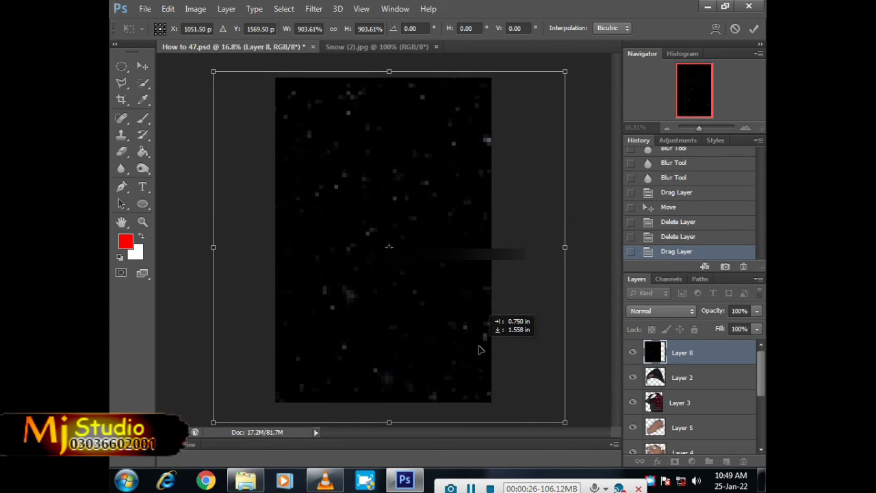
pyautogui.press('Return')
pyautogui.hotkey('ctrl', 't')
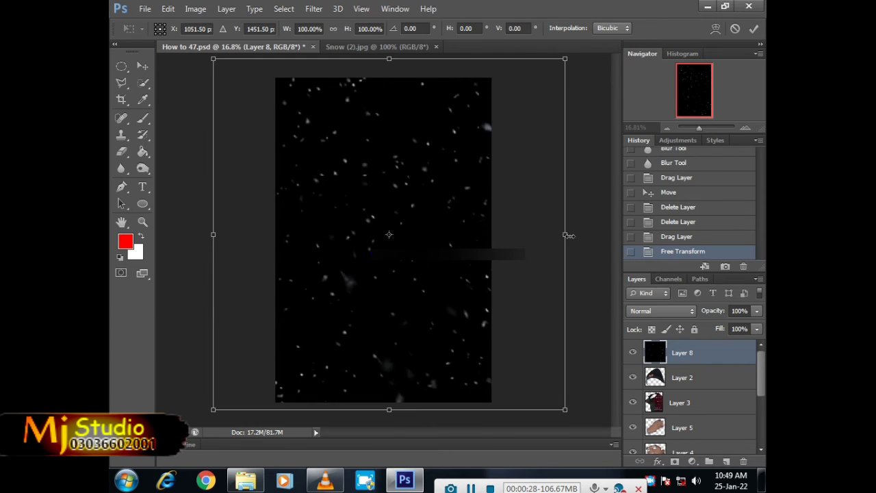
pyautogui.click(643, 311)
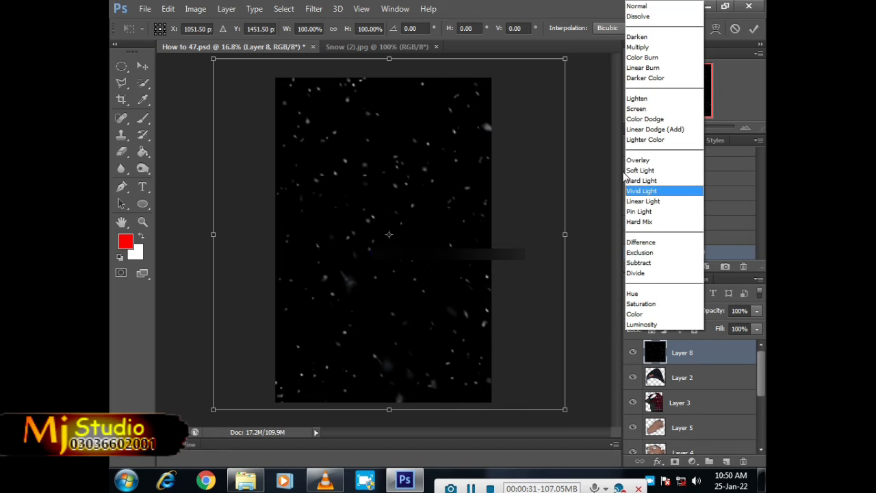
pyautogui.click(635, 109)
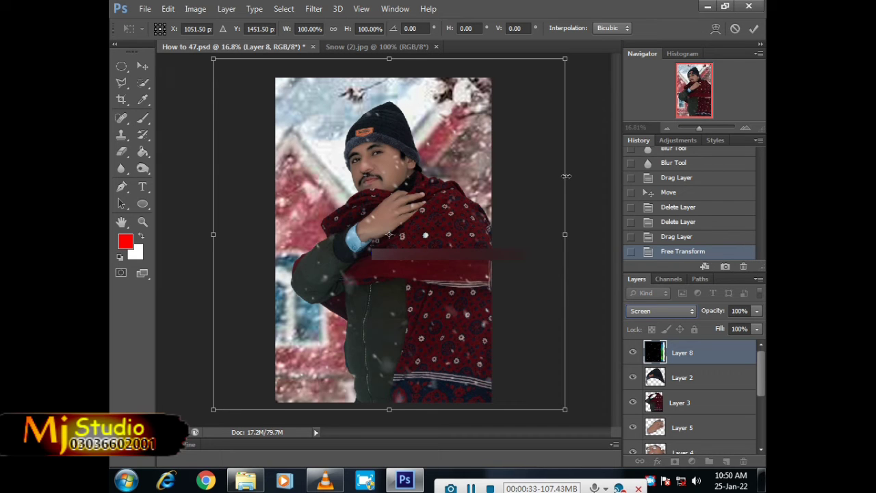
pyautogui.press('Escape')
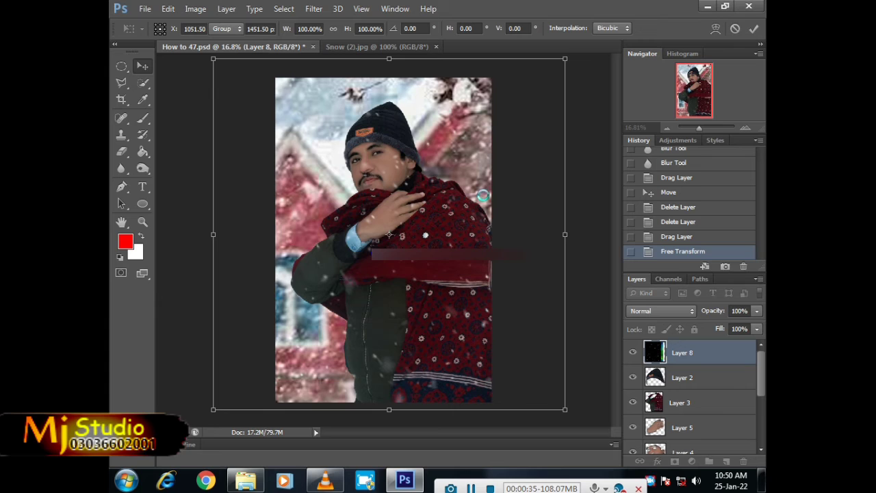
pyautogui.press('Return')
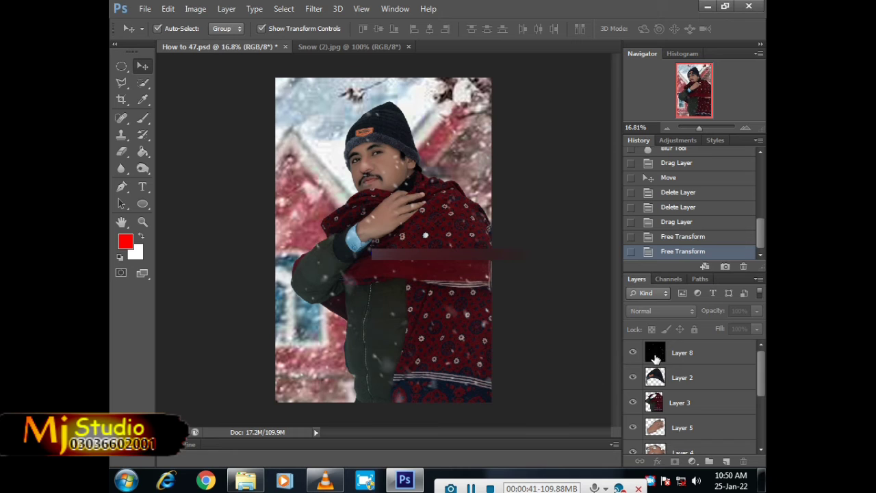
# Duplicate Layer 8 and nudge the copy right with two Shift+Right moves.
pyautogui.click(655, 355)
pyautogui.hotkey('ctrl', 'j')
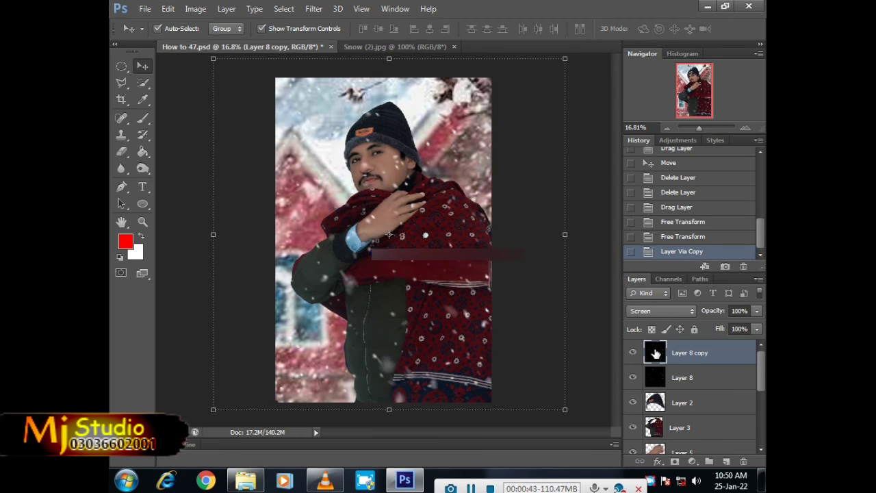
pyautogui.hotkey('shift', 'Right')
pyautogui.hotkey('shift', 'Right')
pyautogui.hotkey('shift', 'Right')
pyautogui.hotkey('shift', 'Right')
pyautogui.hotkey('shift', 'Right')
pyautogui.hotkey('shift', 'Right')
pyautogui.hotkey('shift', 'Right')
pyautogui.hotkey('shift', 'Right')
pyautogui.hotkey('shift', 'Right')
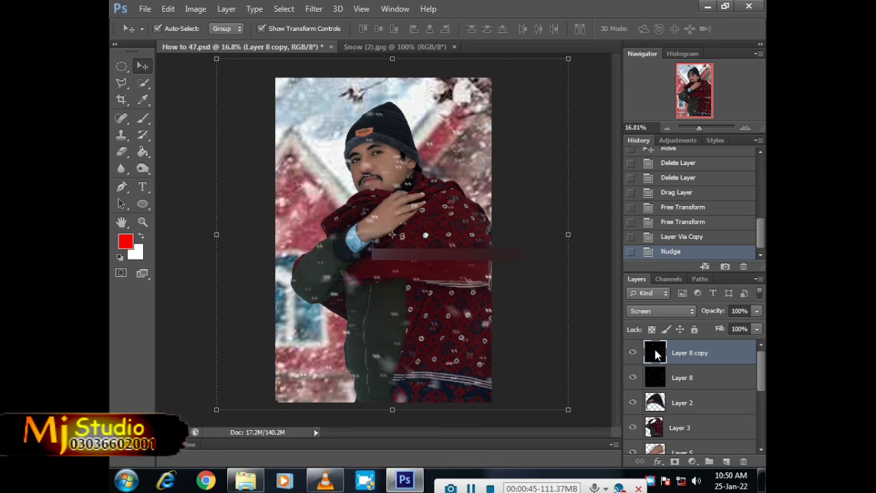
pyautogui.hotkey('shift', 'Right')
pyautogui.hotkey('shift', 'Right')
pyautogui.hotkey('shift', 'Right')
pyautogui.hotkey('shift', 'Right')
pyautogui.hotkey('shift', 'Right')
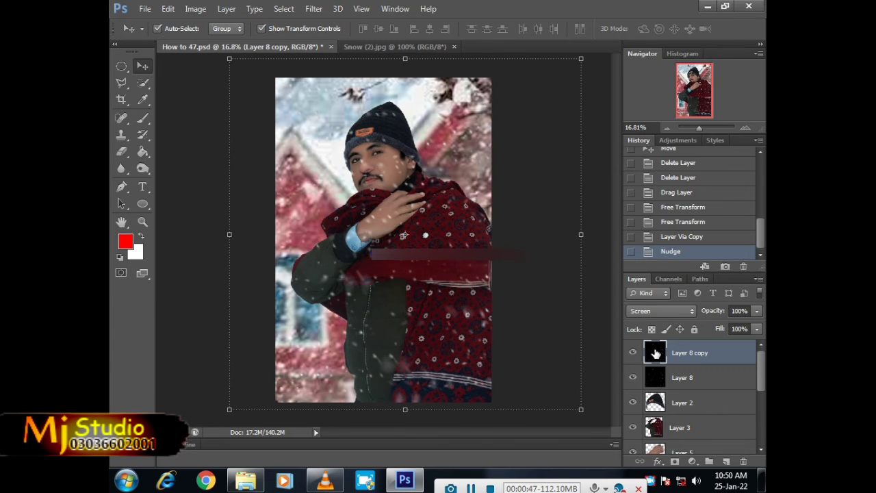
# Merge Layer 8 copy down into Layer 8 and crop the canvas to the photo's edges.
pyautogui.rightClick(691, 351)
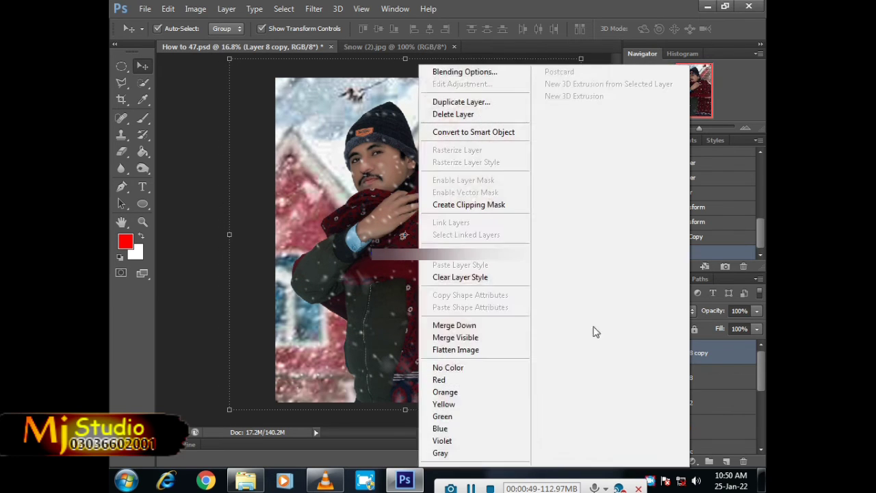
pyautogui.click(500, 328)
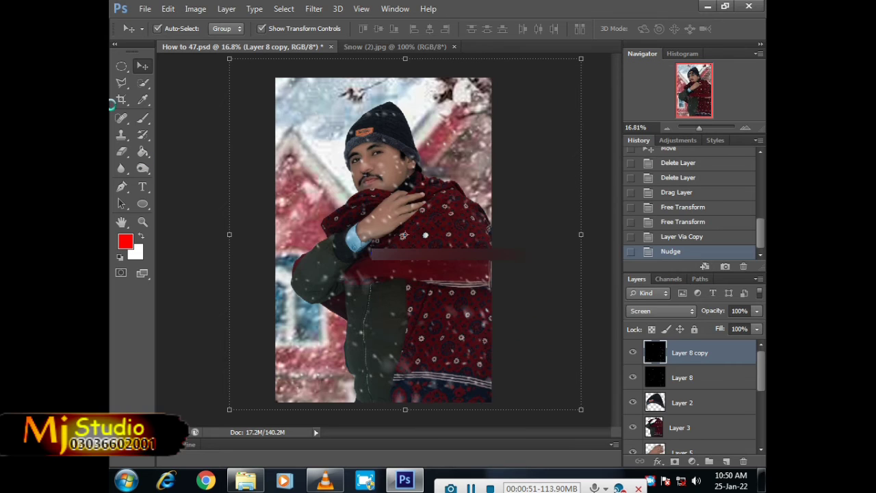
pyautogui.click(121, 99)
pyautogui.click(282, 157)
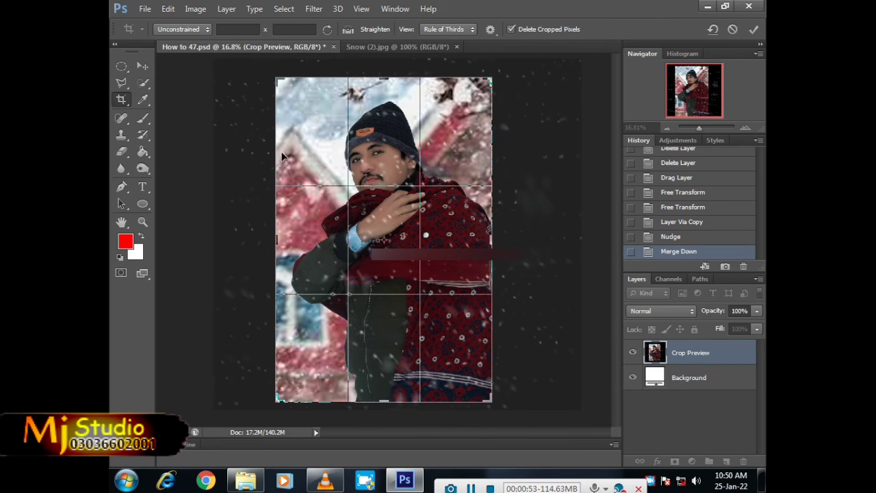
pyautogui.press('Return')
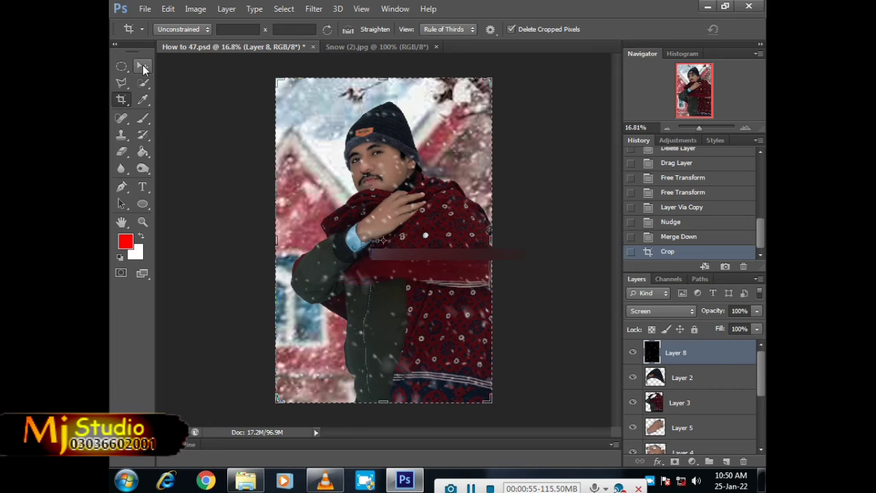
pyautogui.click(142, 65)
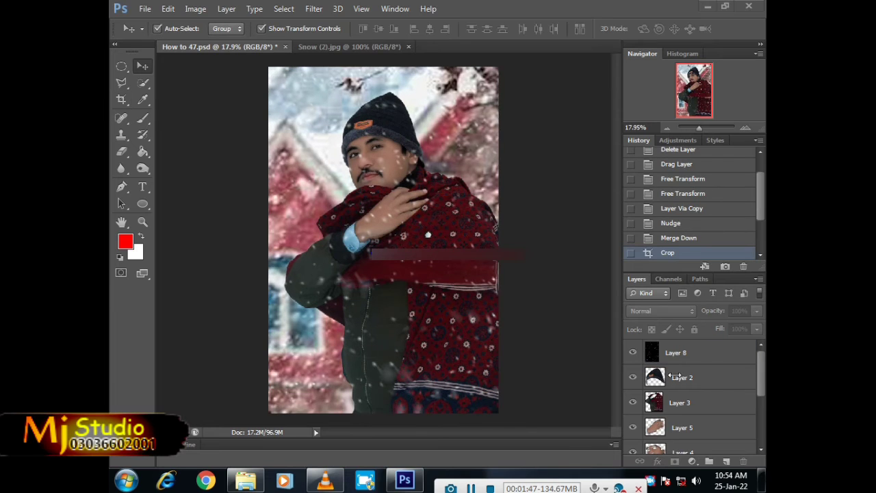
pyautogui.scroll(-3, 671, 396)
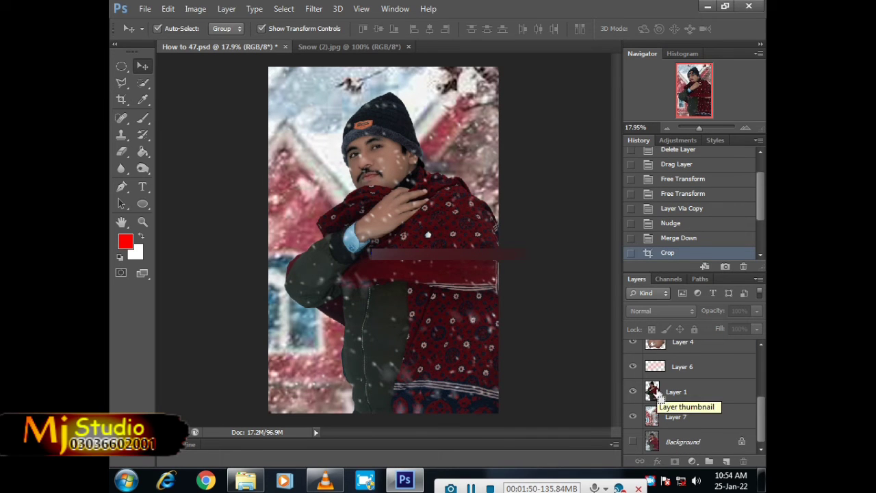
# Load the outlines of Layers 1, 3 and 2, delete that area from Layer 8, and deselect.
pyautogui.keyDown('ctrl'); pyautogui.click(654, 391); pyautogui.keyUp('ctrl')
pyautogui.scroll(3, 667, 392)
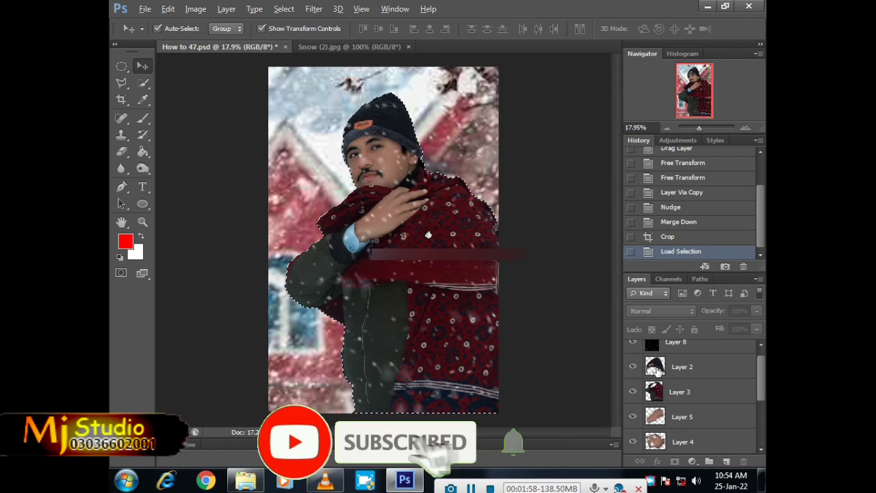
pyautogui.keyDown('ctrl'); pyautogui.click(650, 392); pyautogui.keyUp('ctrl')
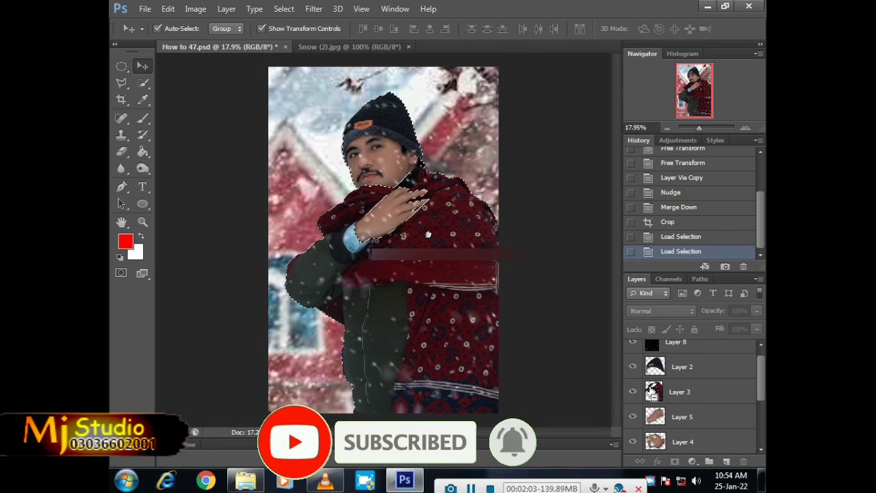
pyautogui.keyDown('ctrl'); pyautogui.click(656, 368); pyautogui.keyUp('ctrl')
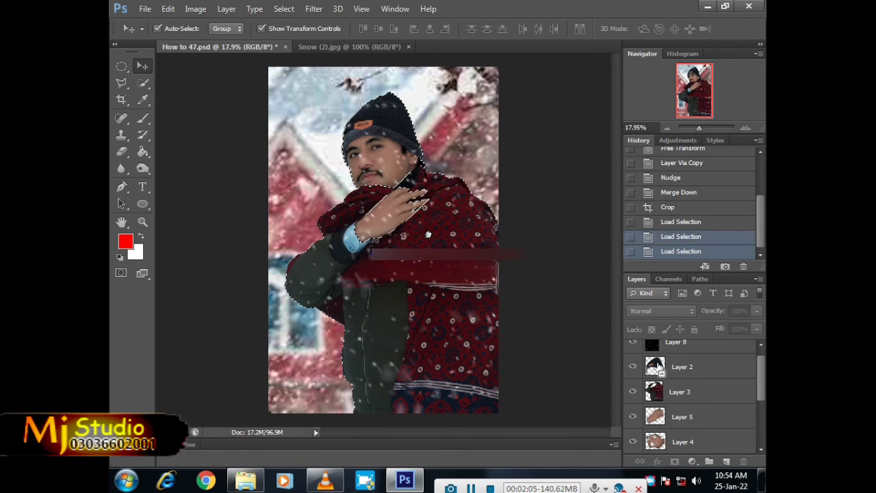
pyautogui.scroll(1, 658, 368)
pyautogui.click(674, 352)
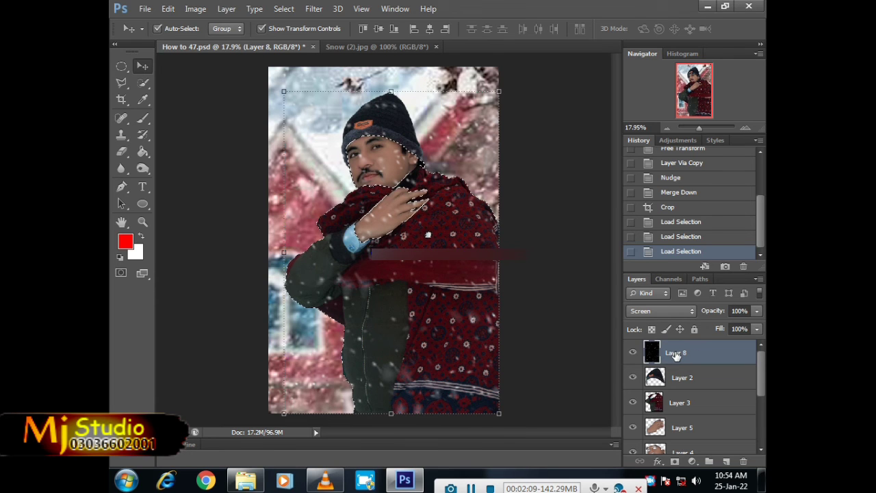
pyautogui.press('Delete')
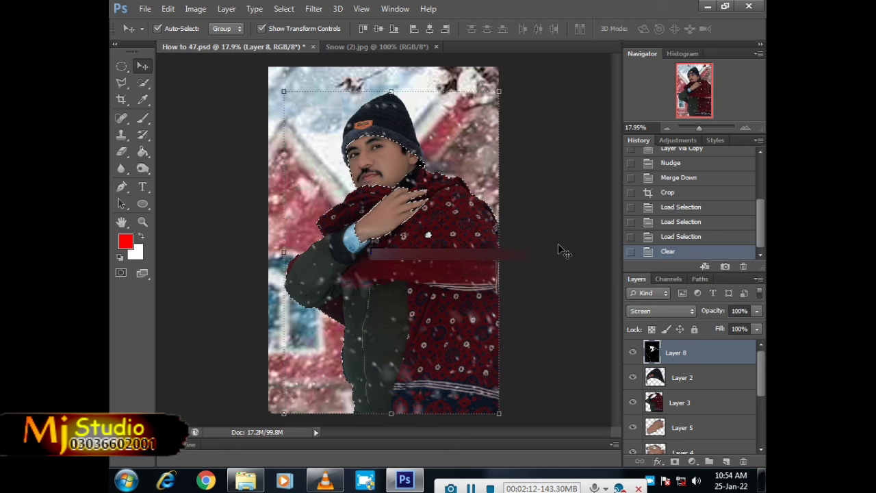
pyautogui.hotkey('ctrl', 'd')
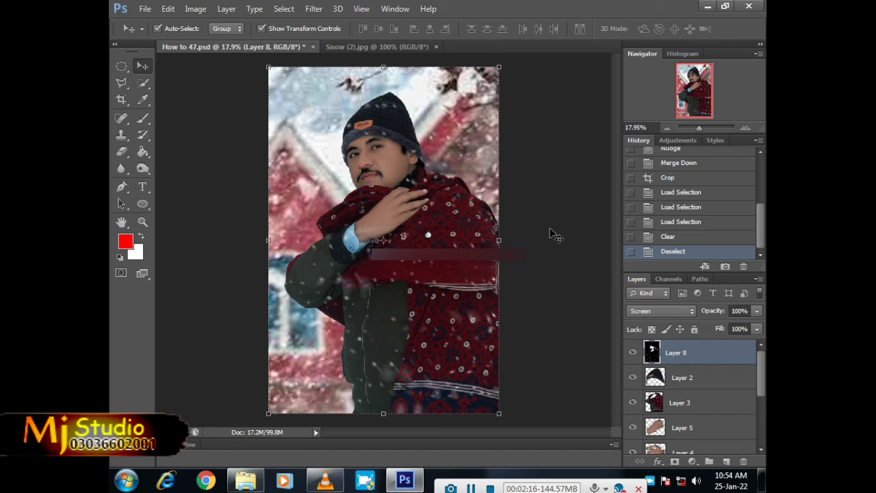
pyautogui.click(555, 235)
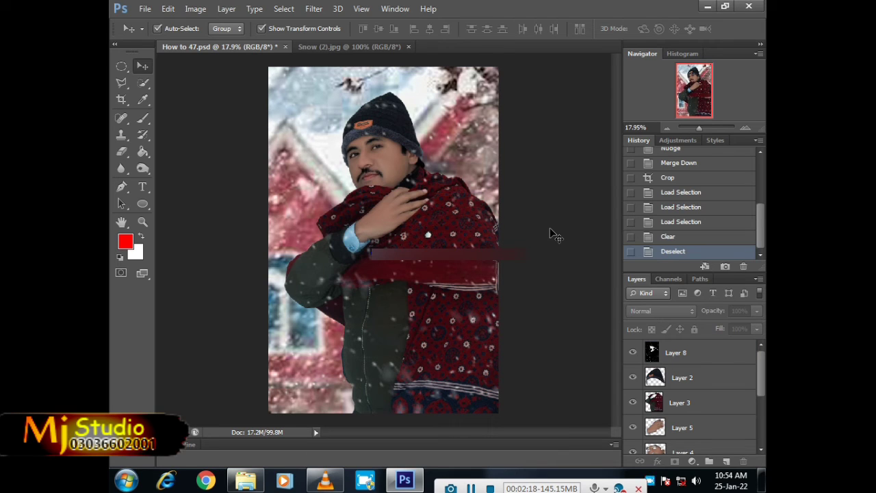
# Save the PSD and close Snow (2).jpg without saving it.
pyautogui.hotkey('ctrl', 's')
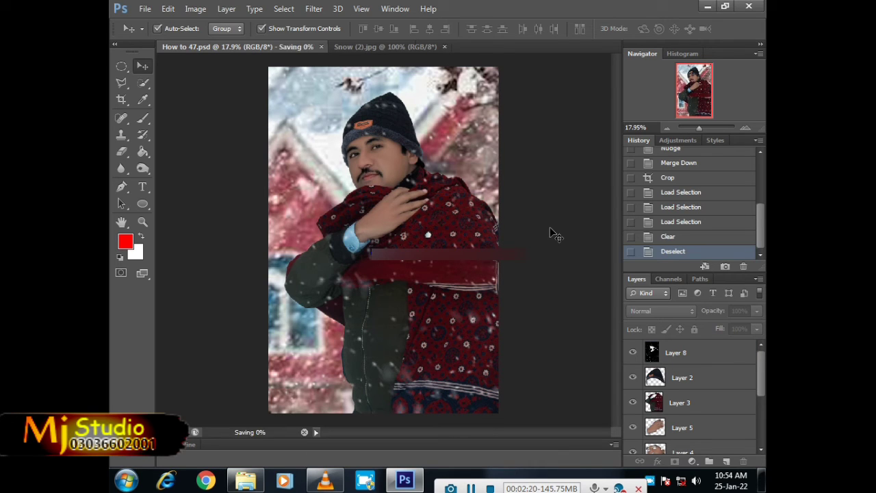
pyautogui.click(437, 46)
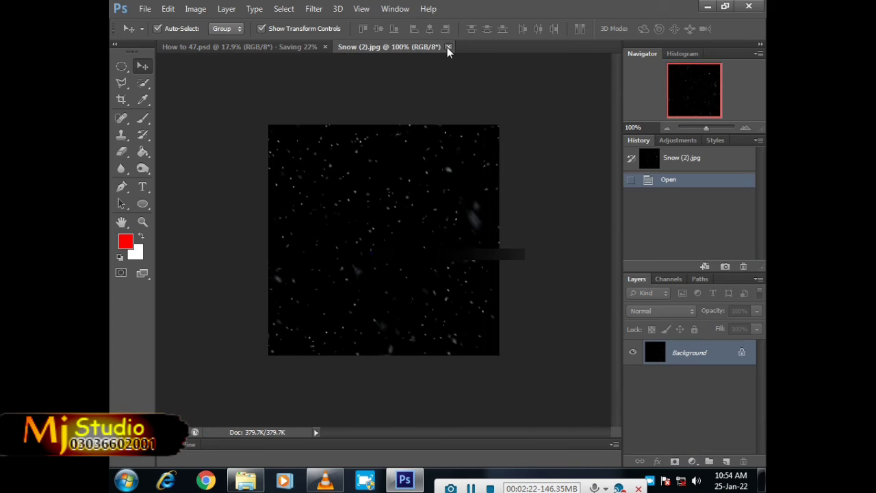
pyautogui.click(448, 46)
pyautogui.click(441, 190)
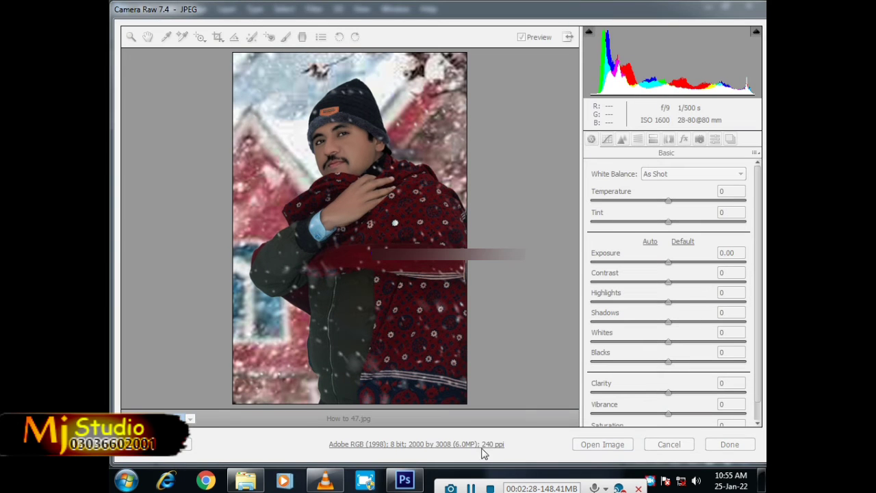
# Set Contrast +23, Highlights -22, Shadows +15, Whites -3, Blacks -8 and Clarity +9.
pyautogui.click(401, 336)
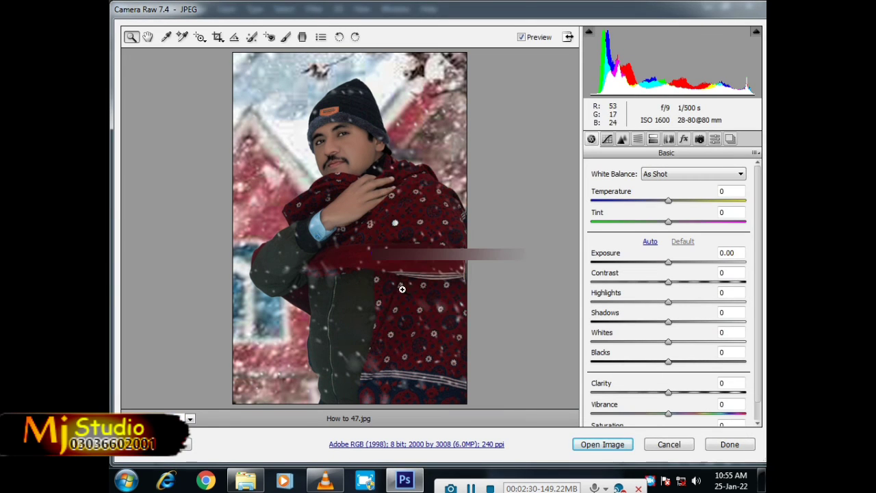
pyautogui.moveTo(668, 281)
pyautogui.mouseDown()
pyautogui.moveTo(685, 282)
pyautogui.moveTo(651, 301)
pyautogui.mouseUp()
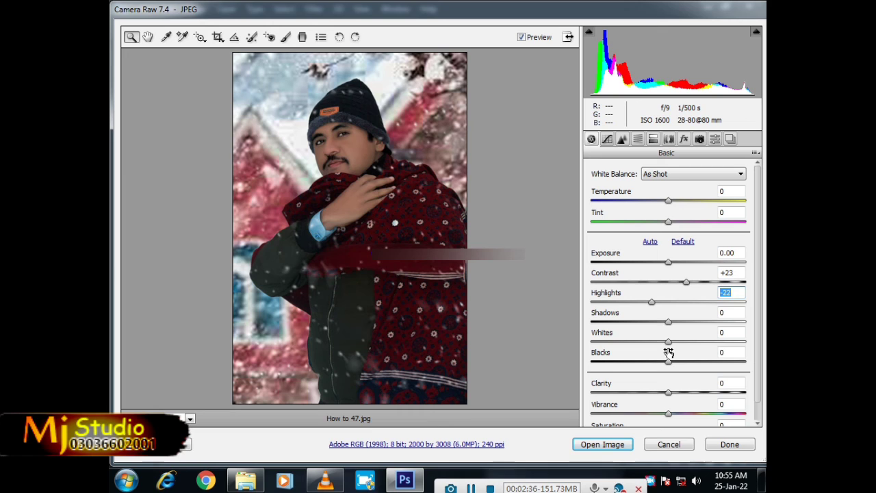
pyautogui.moveTo(669, 362); pyautogui.dragTo(662, 362)
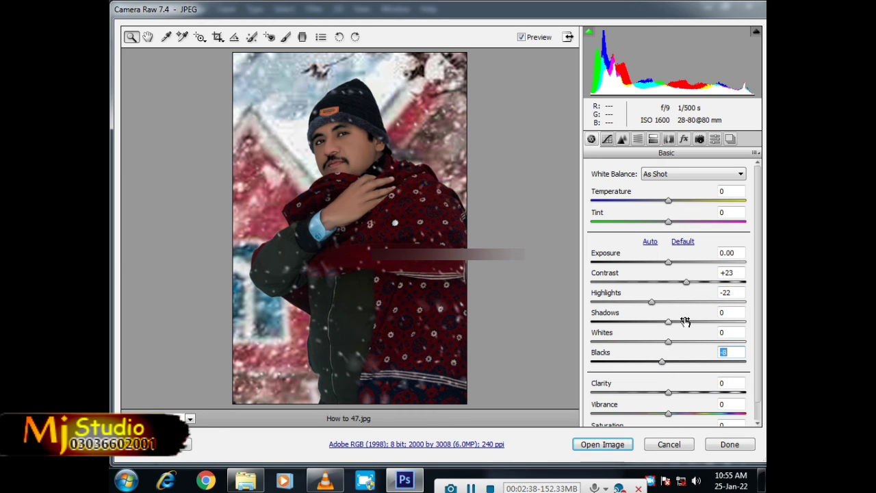
pyautogui.moveTo(670, 323); pyautogui.dragTo(680, 322)
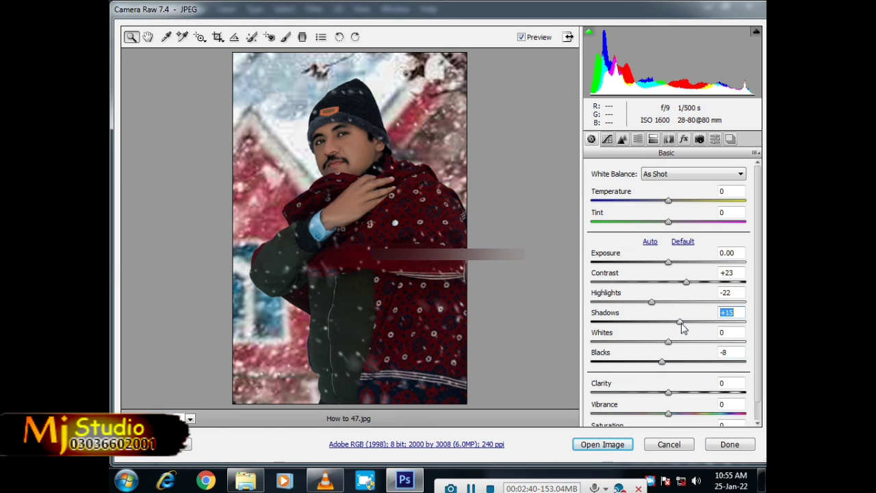
pyautogui.click(668, 340)
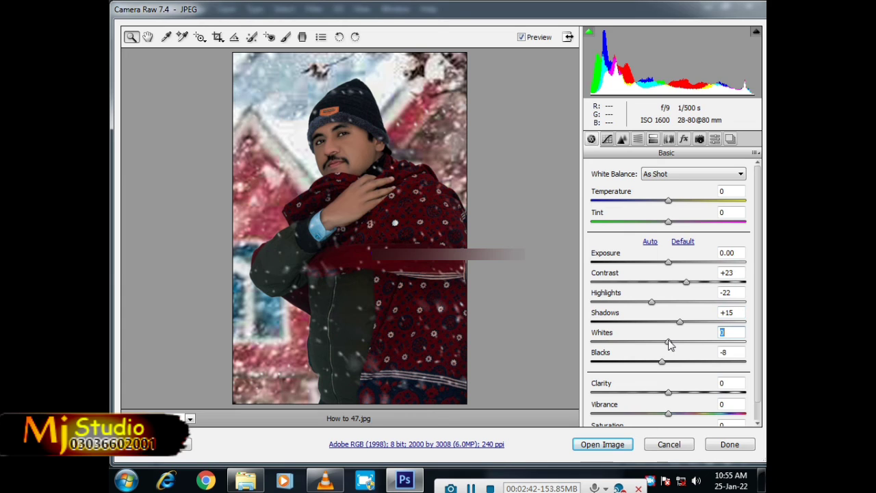
pyautogui.moveTo(669, 342); pyautogui.dragTo(666, 343)
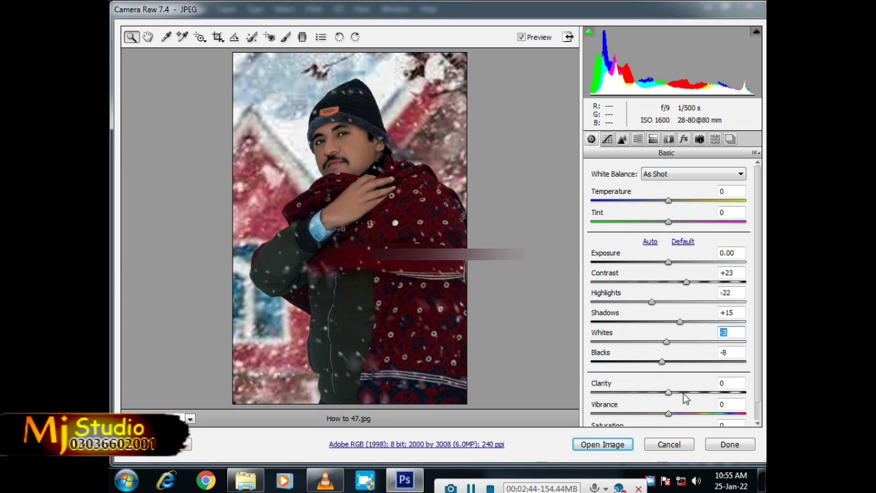
pyautogui.moveTo(682, 391); pyautogui.dragTo(676, 395)
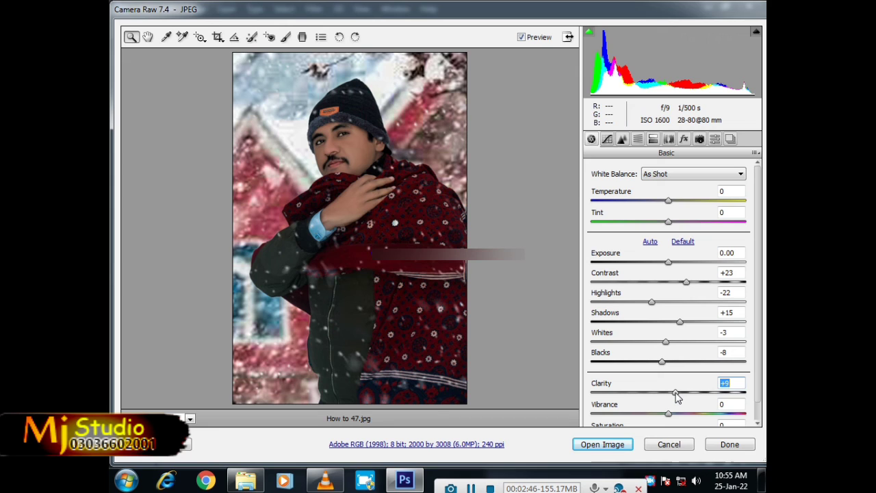
pyautogui.click(683, 139)
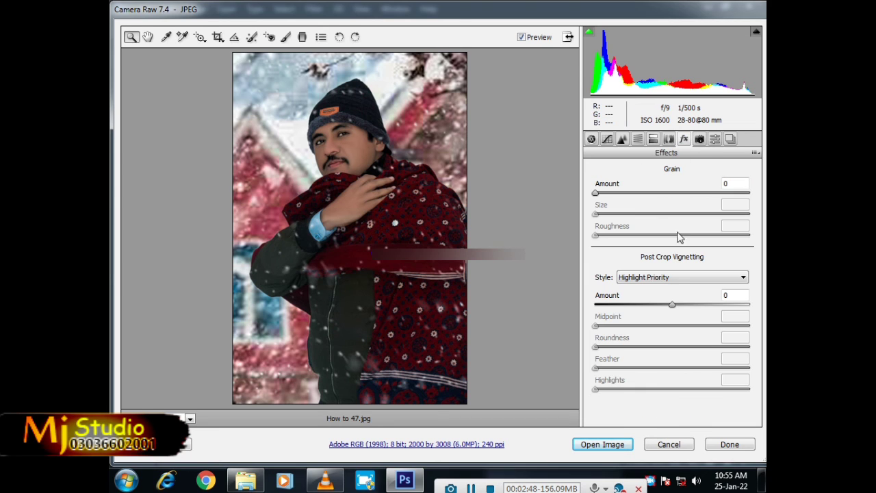
# Add a -21 vignette, set Oranges saturation -10 and luminance +40, then open the image.
pyautogui.moveTo(669, 307); pyautogui.dragTo(660, 308)
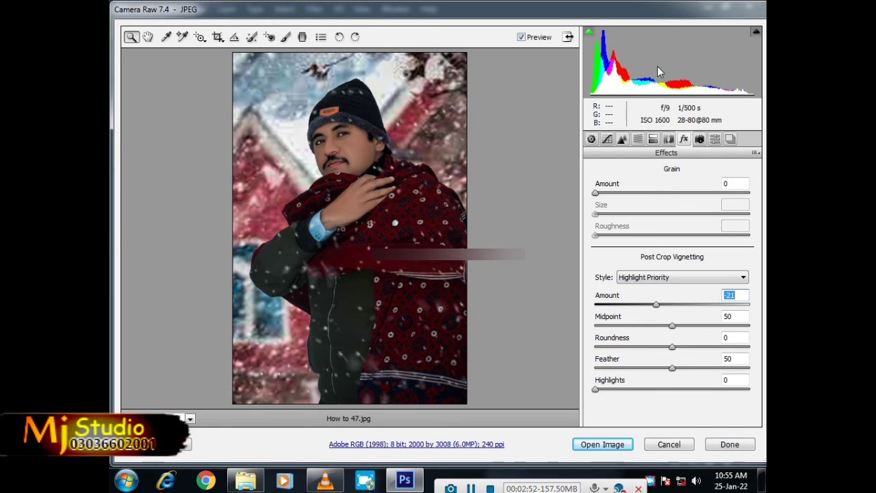
pyautogui.click(637, 139)
pyautogui.click(637, 190)
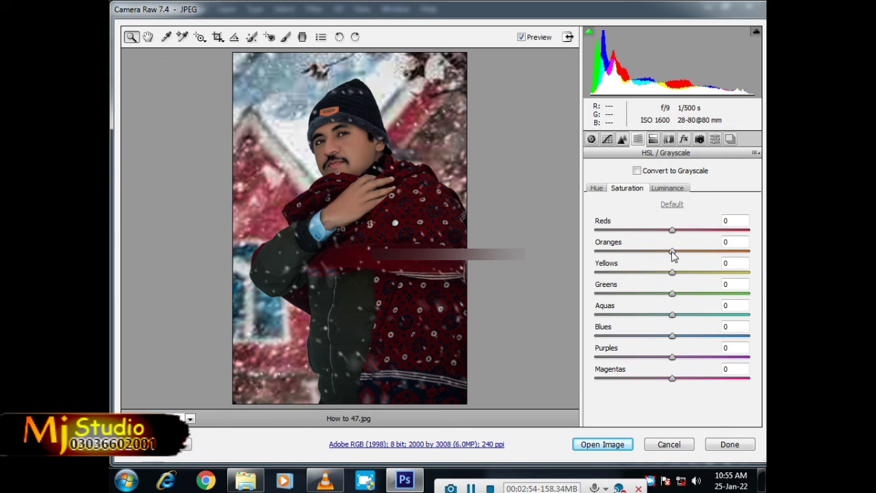
pyautogui.moveTo(672, 252); pyautogui.dragTo(657, 253)
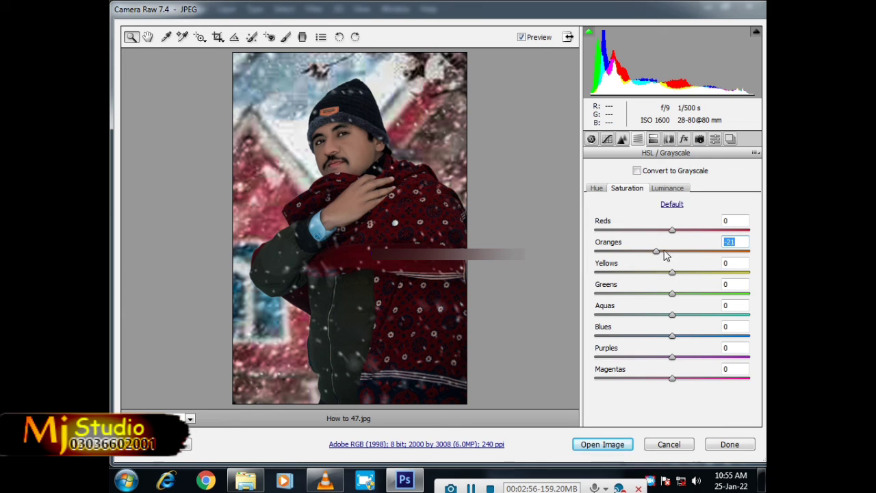
pyautogui.click(662, 252)
pyautogui.moveTo(664, 253); pyautogui.dragTo(706, 255)
pyautogui.click(667, 191)
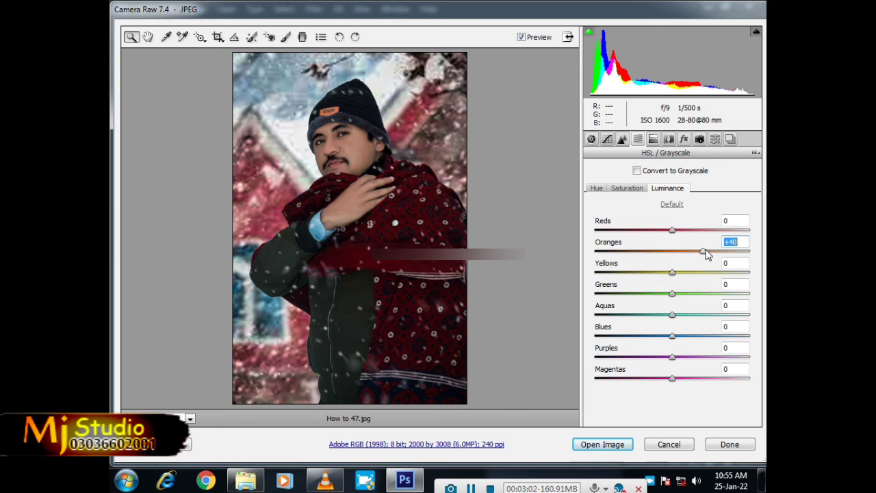
pyautogui.click(601, 446)
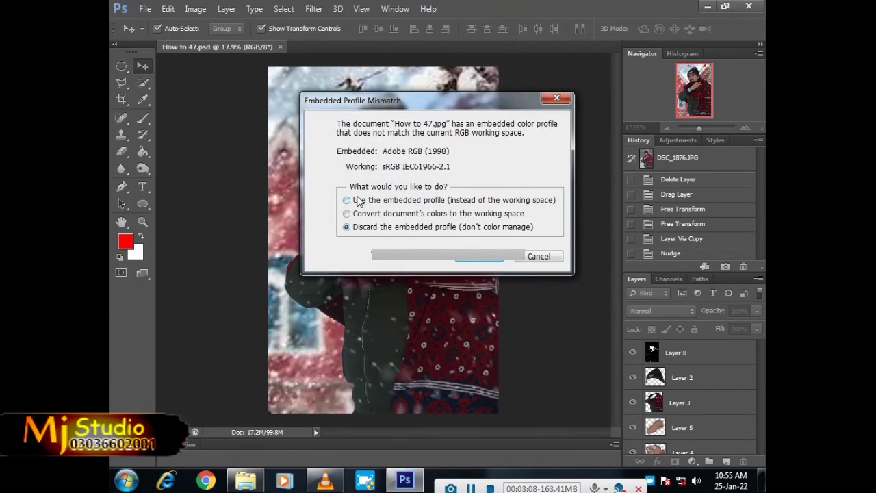
# Keep the embedded colour profile and drag the graded image into How to 47.psd as Layer 9.
pyautogui.click(357, 199)
pyautogui.click(470, 262)
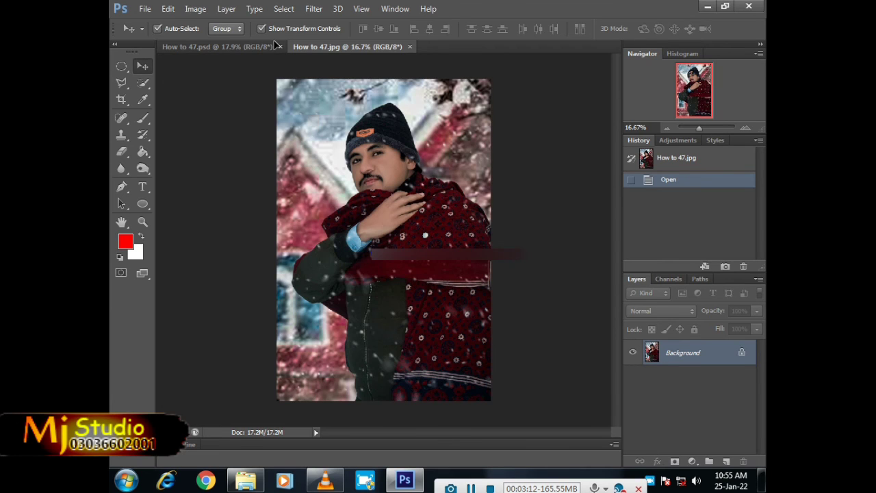
pyautogui.click(265, 45)
pyautogui.moveTo(372, 185)
pyautogui.mouseDown()
pyautogui.moveTo(390, 195)
pyautogui.moveTo(393, 180)
pyautogui.mouseUp()
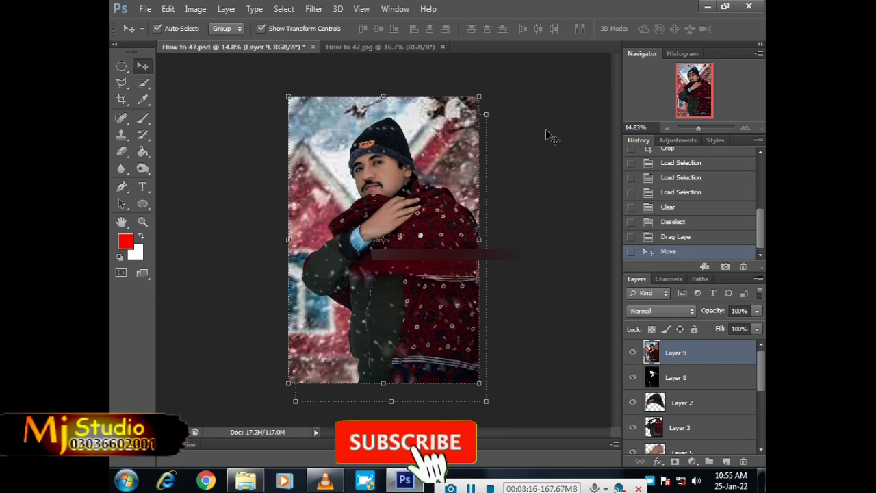
# Fit the view on screen, save How to 47.psd, and close How to 47.jpg without saving.
pyautogui.hotkey('ctrl', '0')
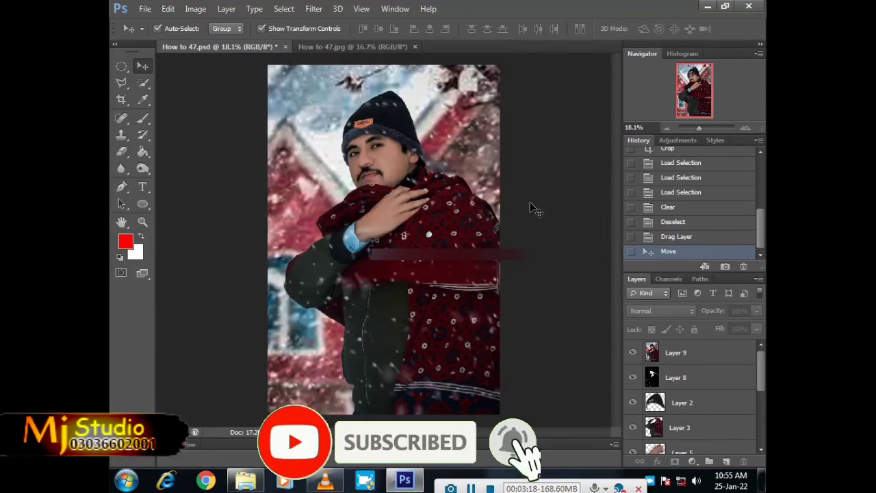
pyautogui.hotkey('ctrl', 's')
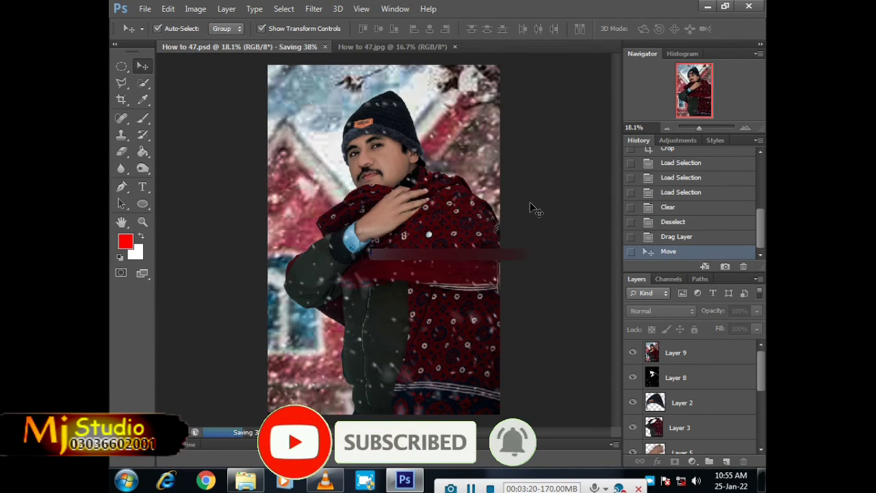
pyautogui.click(414, 47)
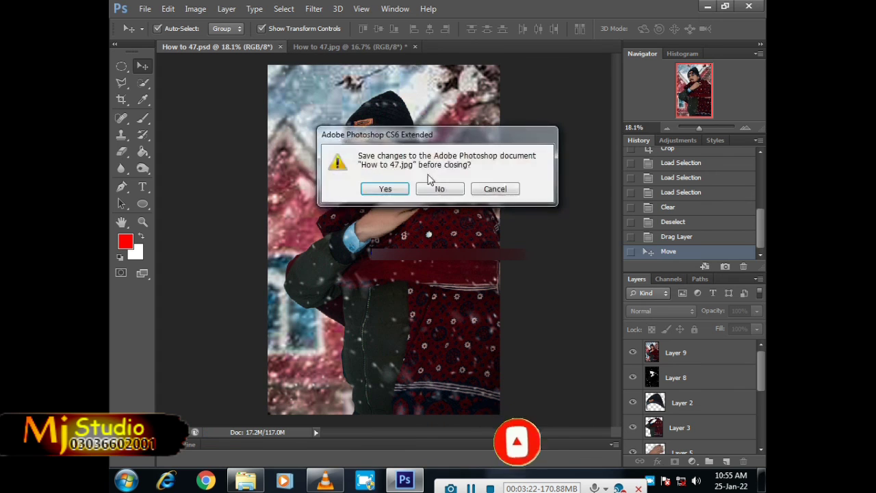
pyautogui.click(434, 188)
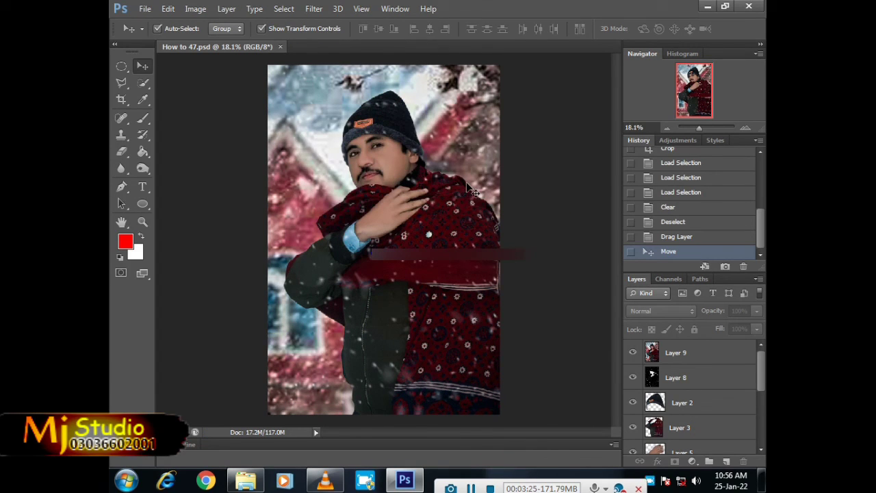
# Save the composite as JPEG How to 47.jpg in New folder, replacing the existing file with default JPEG options.
pyautogui.hotkey('ctrl', 'shift', 's')
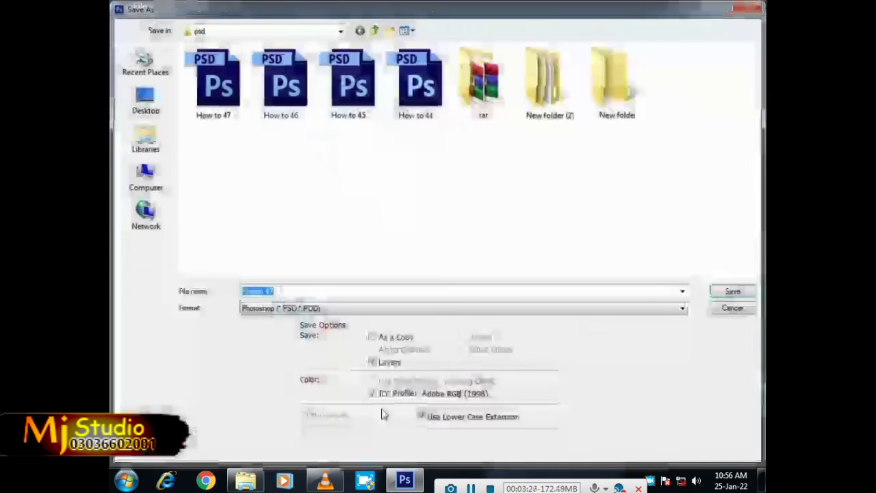
pyautogui.click(287, 308)
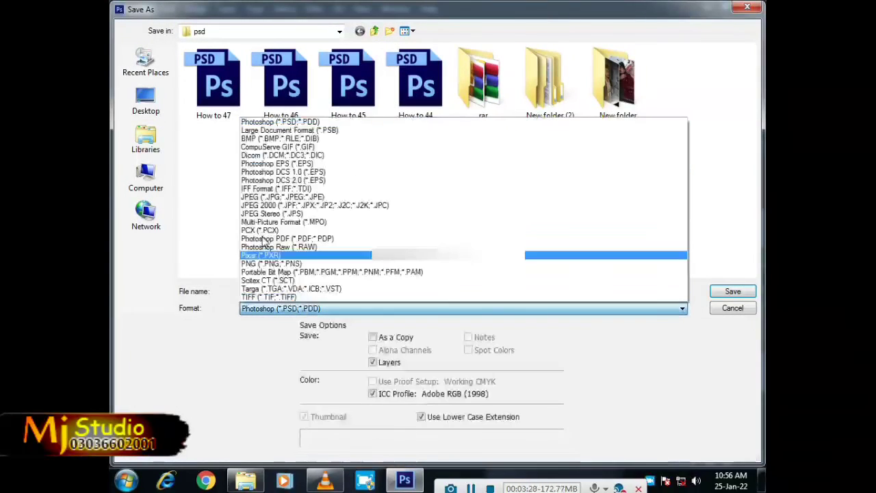
pyautogui.click(259, 198)
pyautogui.doubleClick(347, 79)
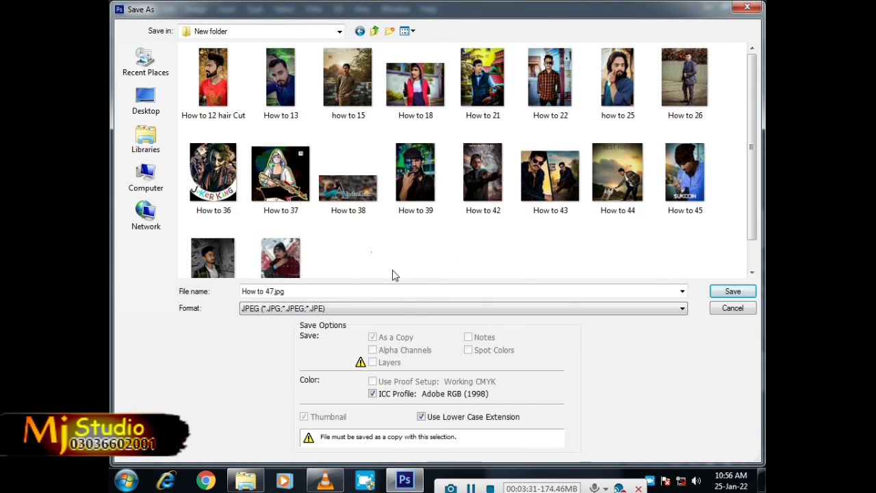
pyautogui.click(741, 291)
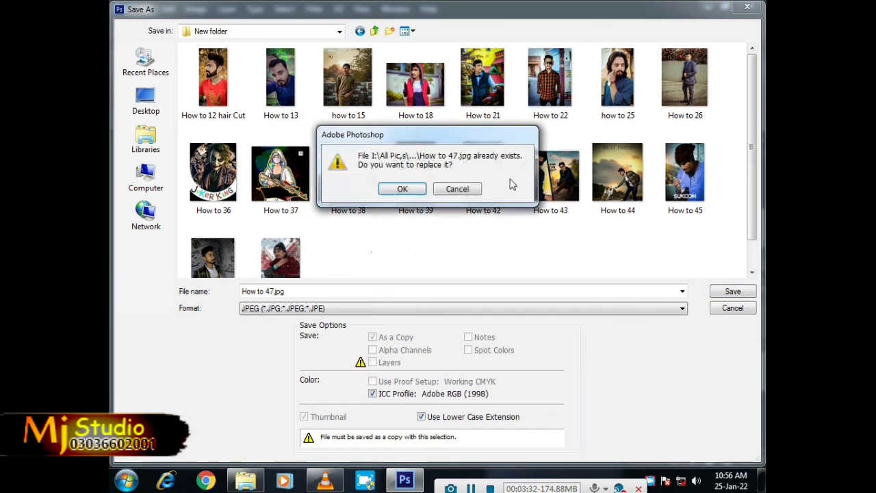
pyautogui.click(402, 189)
pyautogui.click(518, 119)
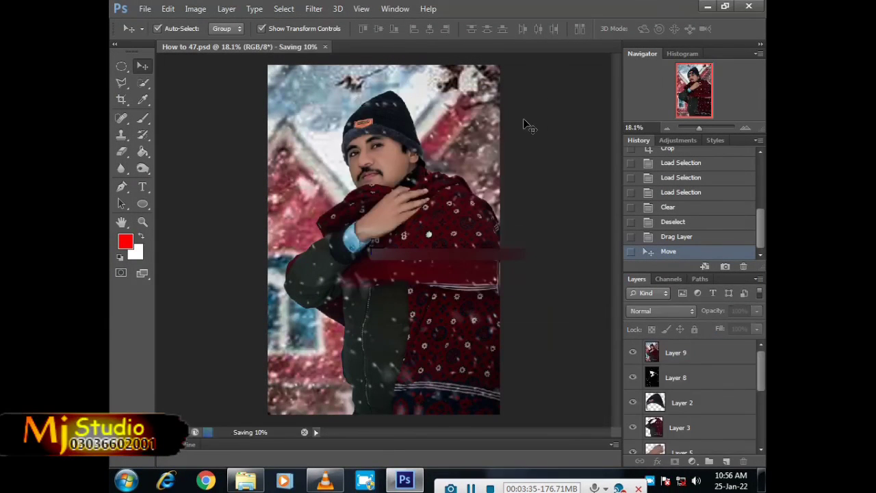